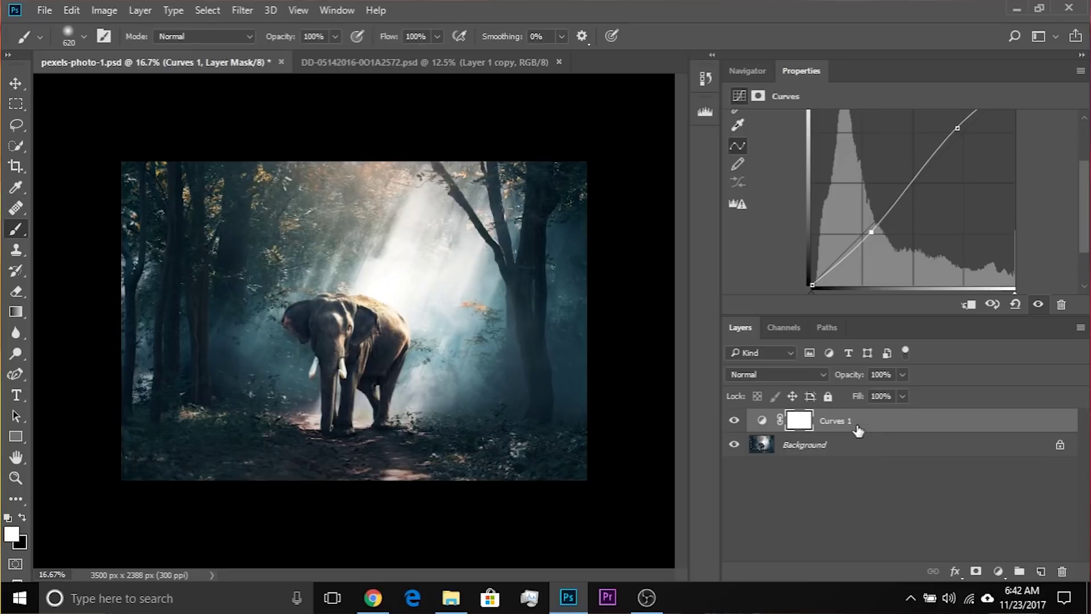
Put the Curves 1 layer into a new group and keep the group's blend mode at Pass Through
{"action": "key", "text": "ctrl+g"}
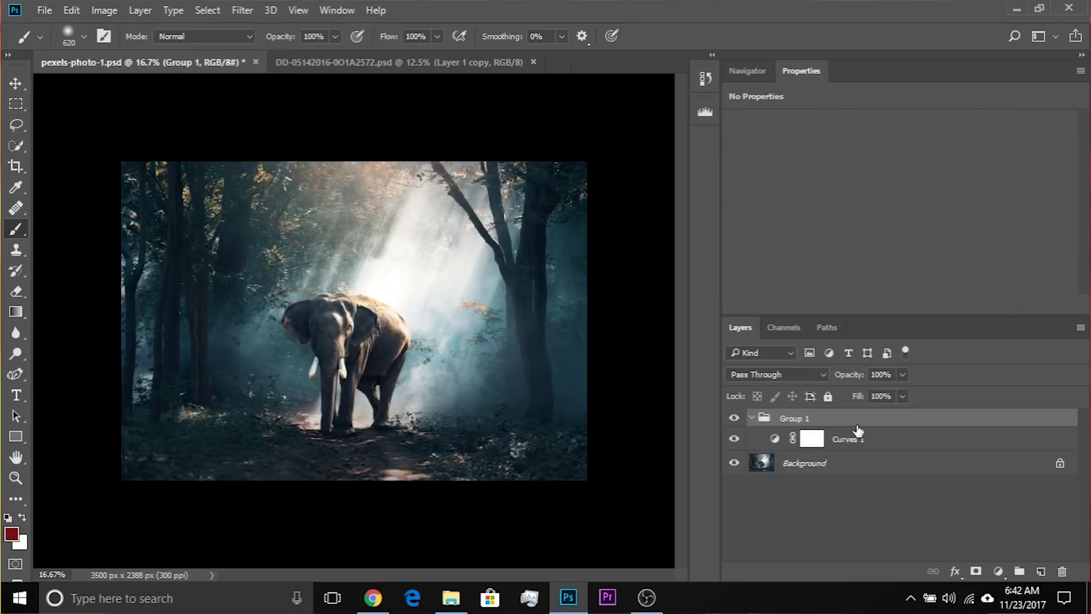
{"action": "left_click", "coordinate": [764, 377]}
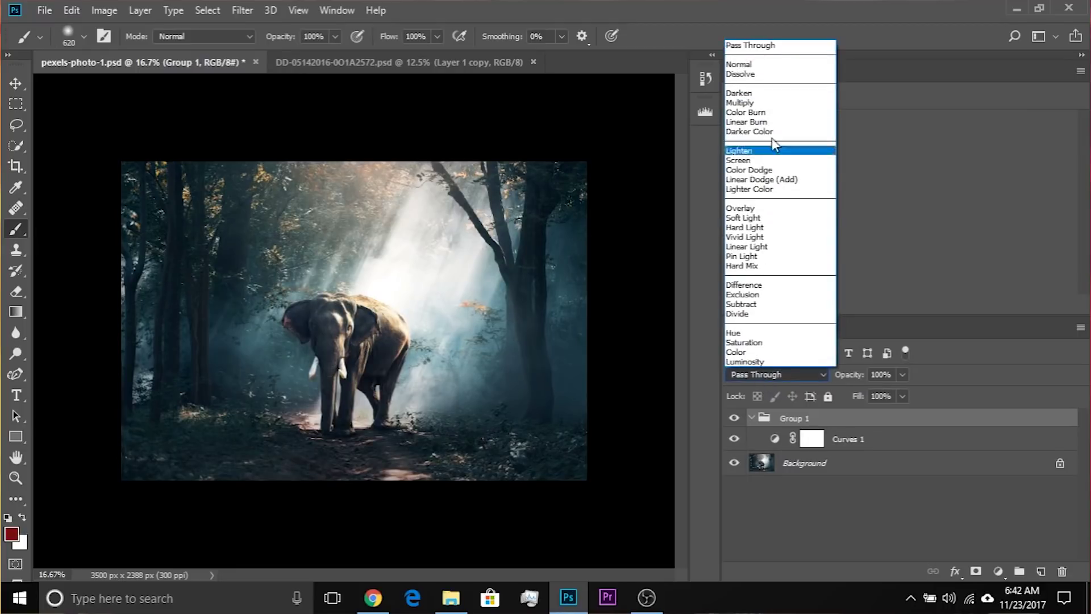
{"action": "left_click", "coordinate": [770, 47]}
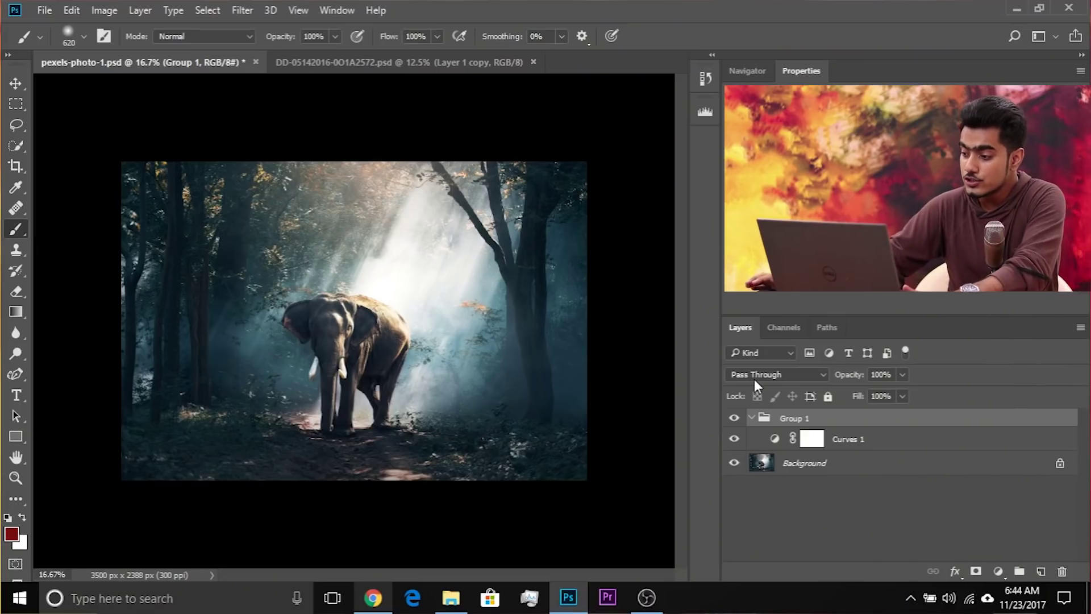
Set the blend mode of Group 1 to Normal
{"action": "left_click", "coordinate": [794, 442]}
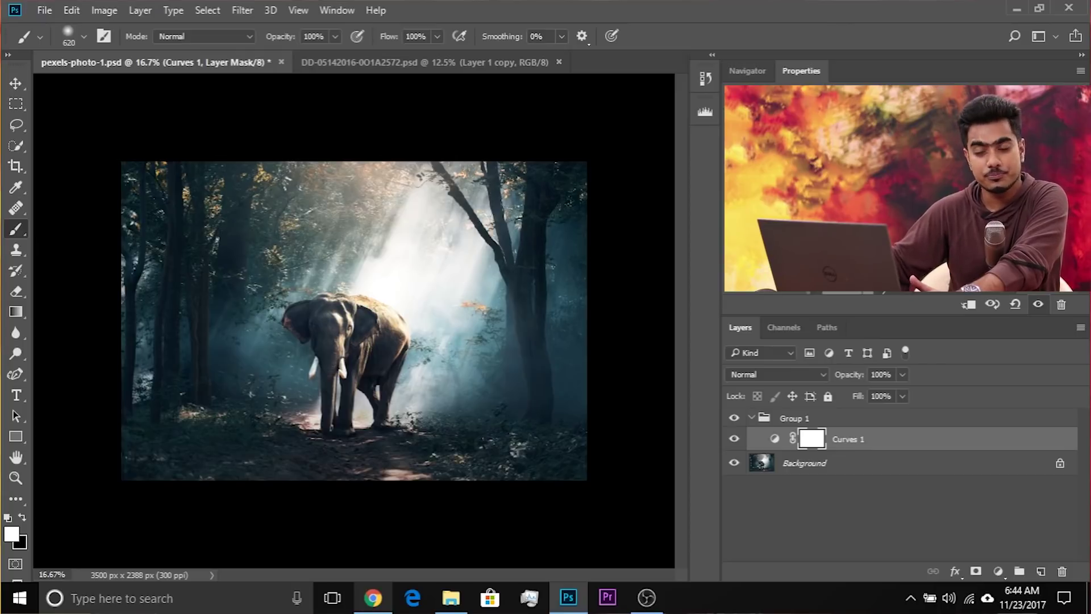
{"action": "left_click", "coordinate": [780, 419]}
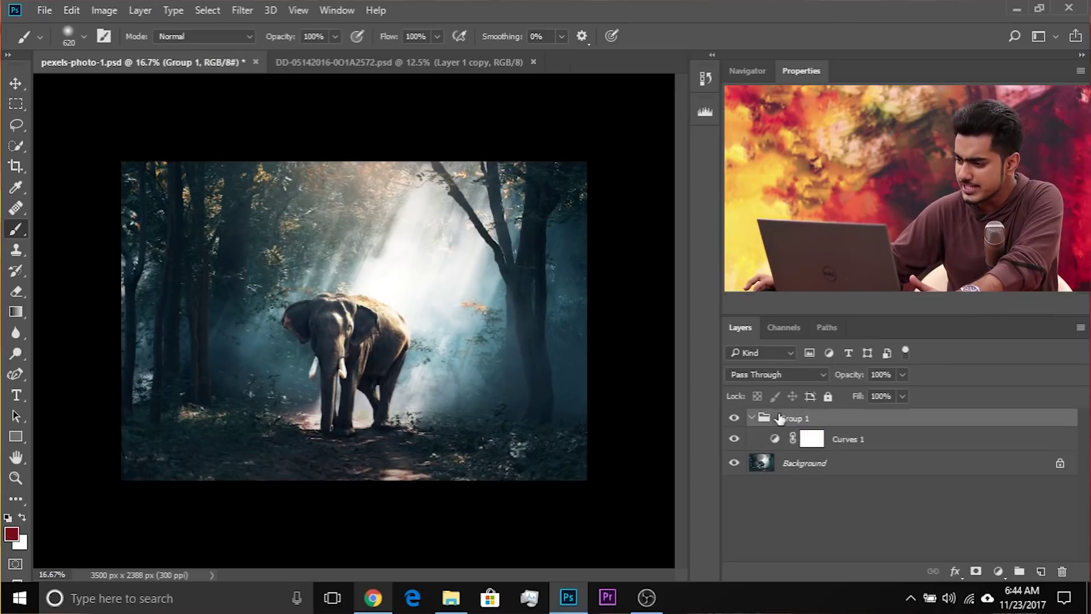
{"action": "left_click", "coordinate": [767, 378]}
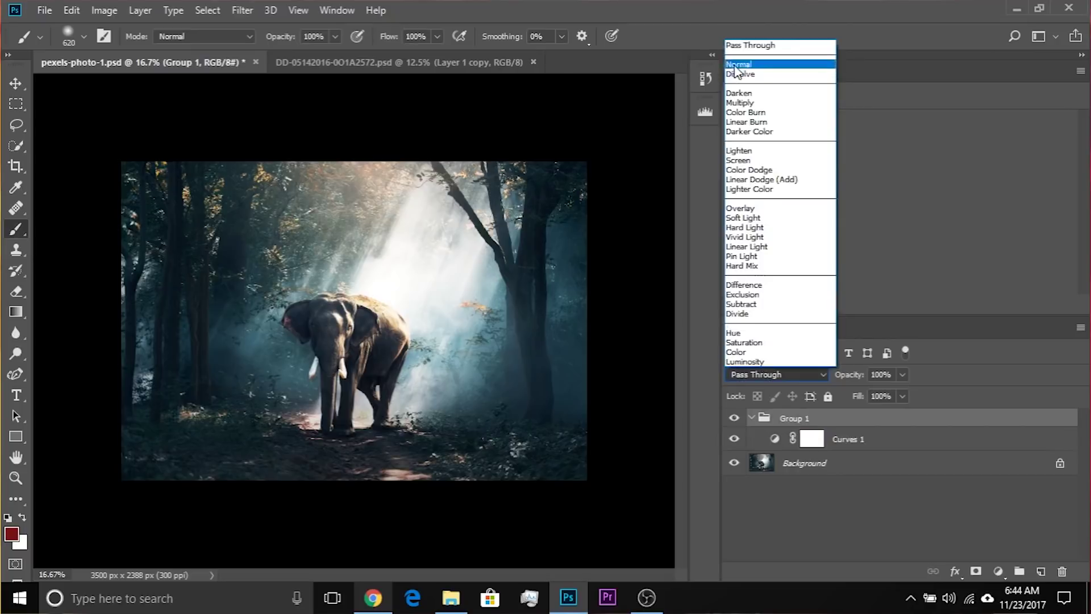
{"action": "left_click", "coordinate": [737, 65]}
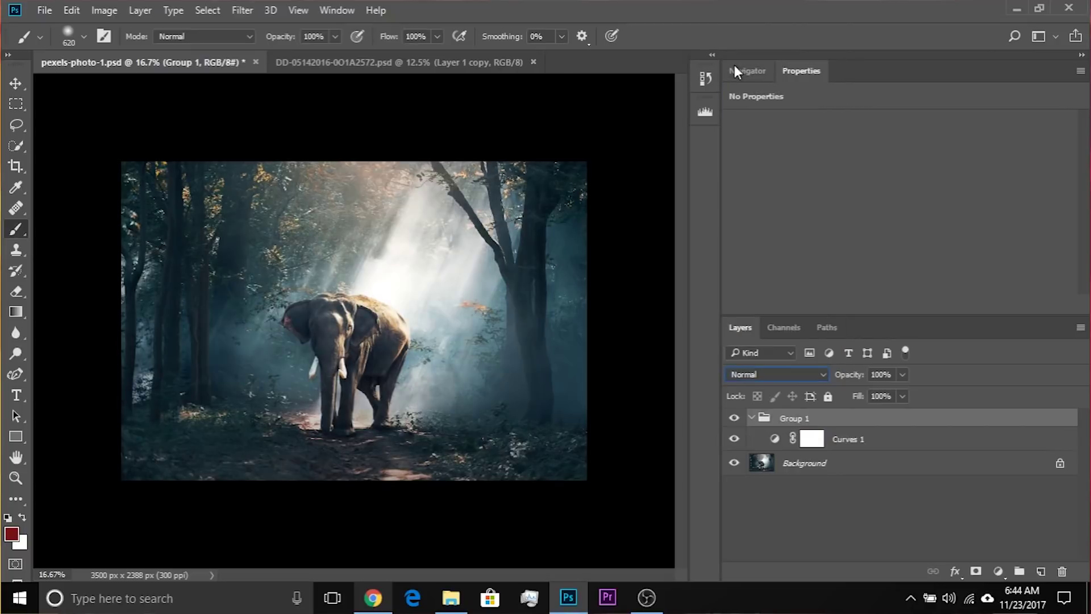
Reshape the Curves 1 adjustment by pulling down its shadow and highlight points
{"action": "left_click", "coordinate": [776, 439]}
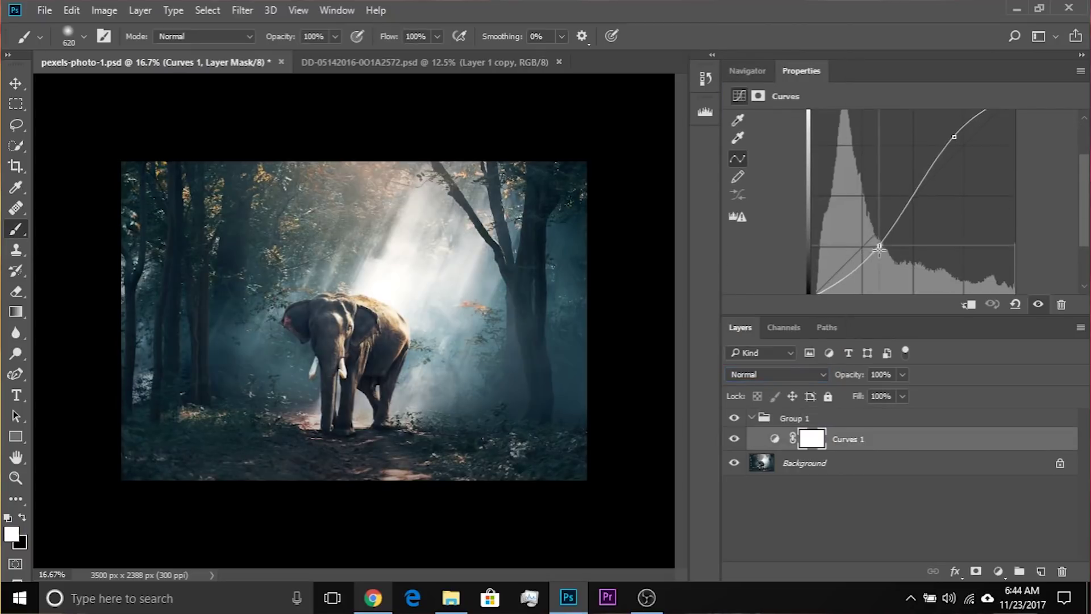
{"action": "scroll", "coordinate": [906, 235], "scroll_direction": "up", "scroll_amount": 2}
{"action": "left_click_drag", "start_coordinate": [953, 186], "coordinate": [952, 204]}
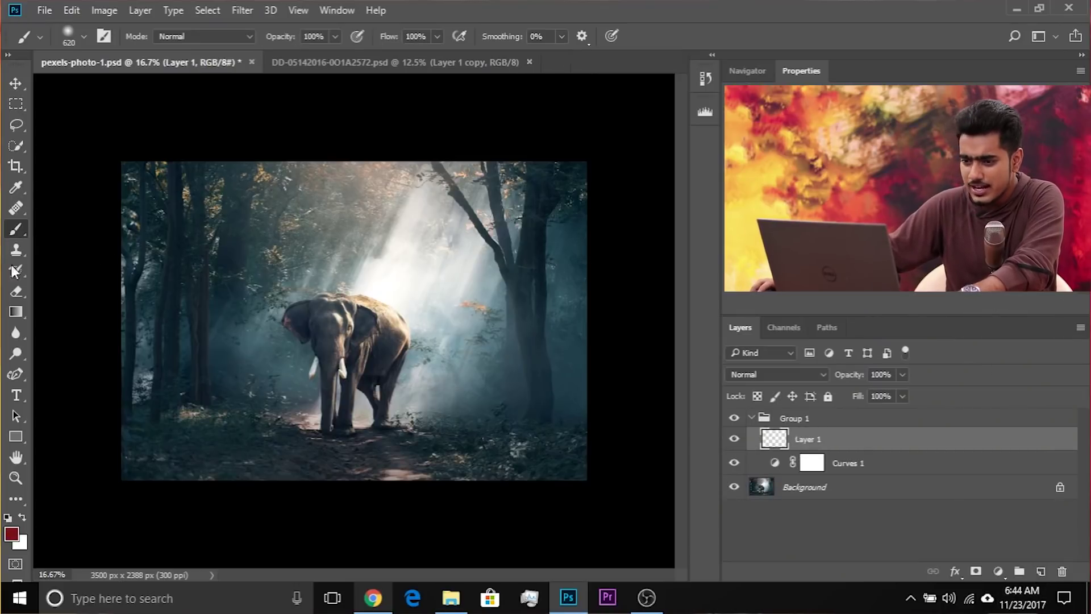
Paint a dark red stroke over the elephant on Layer 1, and delete both Layer 1 and Curves 1 from the group
{"action": "mouse_move", "coordinate": [341, 231]}
{"action": "left_mouse_down"}
{"action": "mouse_move", "coordinate": [409, 307]}
{"action": "mouse_move", "coordinate": [441, 318]}
{"action": "left_mouse_up"}
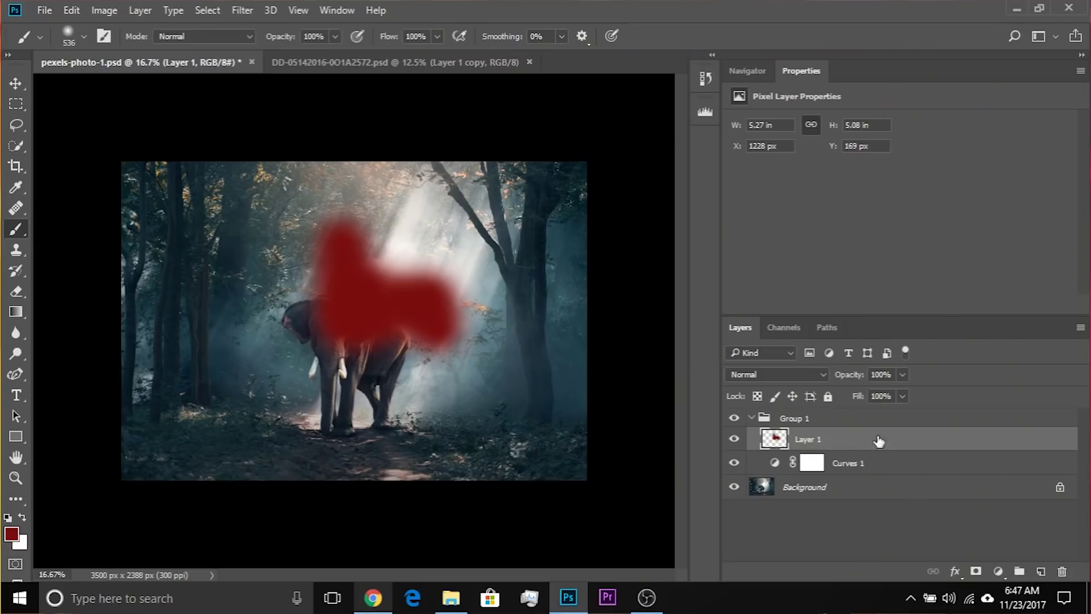
{"action": "mouse_move", "coordinate": [879, 437]}
{"action": "left_mouse_down"}
{"action": "mouse_move", "coordinate": [1016, 568]}
{"action": "mouse_move", "coordinate": [1060, 571]}
{"action": "left_mouse_up"}
{"action": "mouse_move", "coordinate": [974, 449]}
{"action": "left_mouse_down"}
{"action": "mouse_move", "coordinate": [983, 543]}
{"action": "mouse_move", "coordinate": [1023, 568]}
{"action": "mouse_move", "coordinate": [1060, 571]}
{"action": "left_mouse_up"}
Add a Solid Color fill layer in ff0000 inside Group 1 and set its blend mode to Overlay
{"action": "left_click", "coordinate": [996, 571]}
{"action": "left_click", "coordinate": [995, 223]}
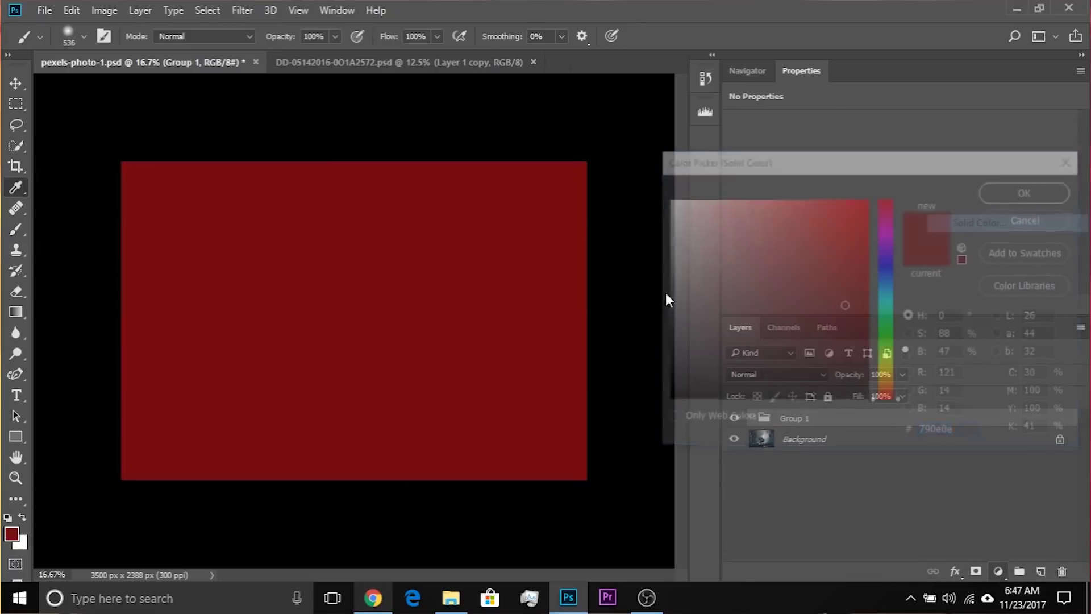
{"action": "type", "text": "ff0000"}
{"action": "left_click", "coordinate": [997, 192]}
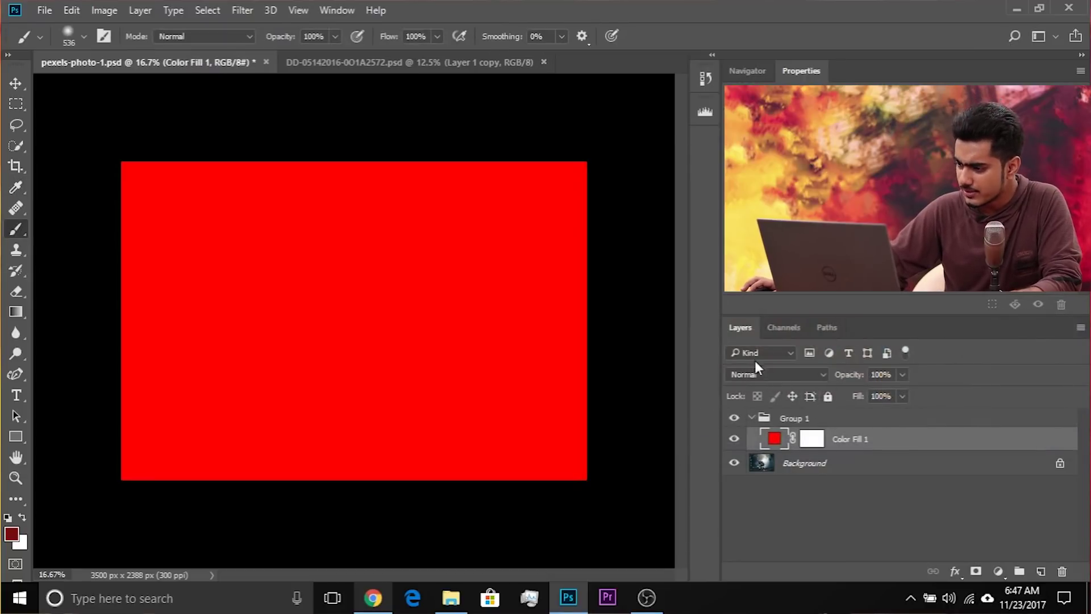
{"action": "left_click", "coordinate": [757, 374]}
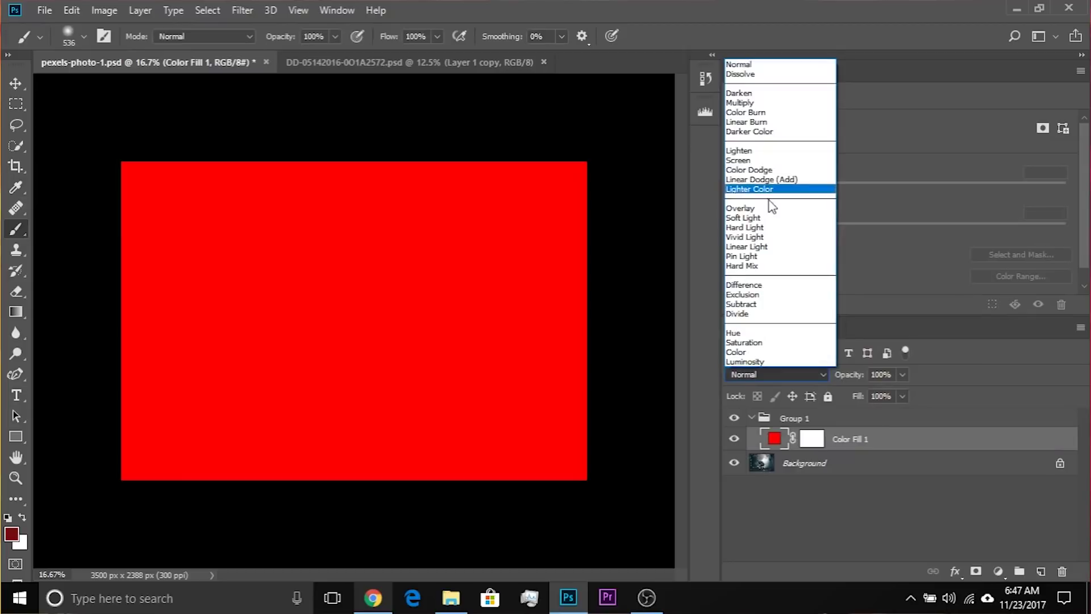
{"action": "left_click", "coordinate": [771, 208]}
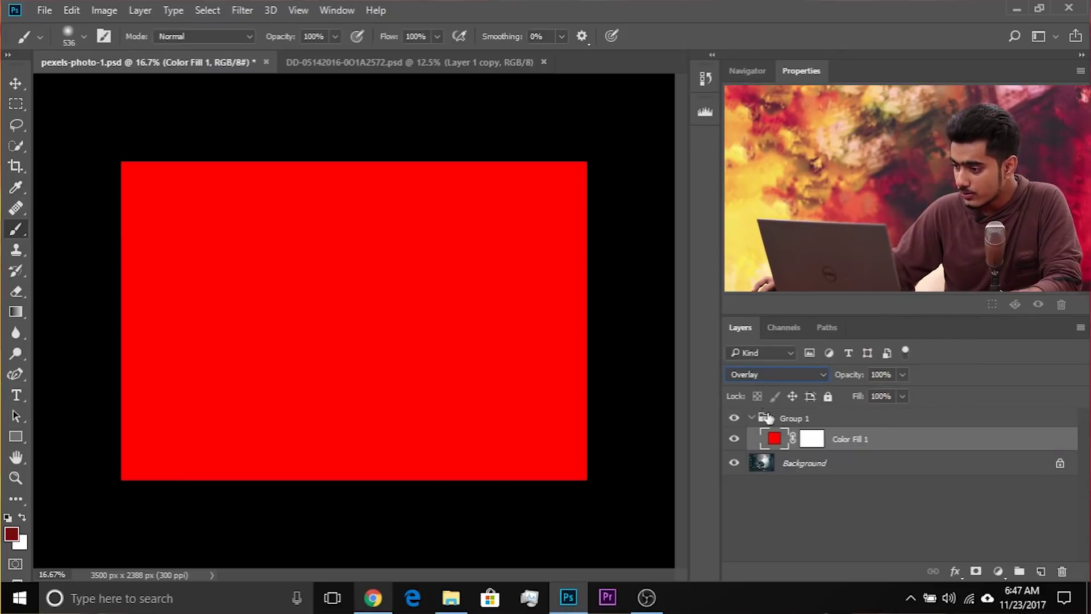
Set Group 1's blend mode to Pass Through so the red Overlay fill affects the background photo
{"action": "left_click", "coordinate": [809, 418]}
{"action": "left_click", "coordinate": [771, 375]}
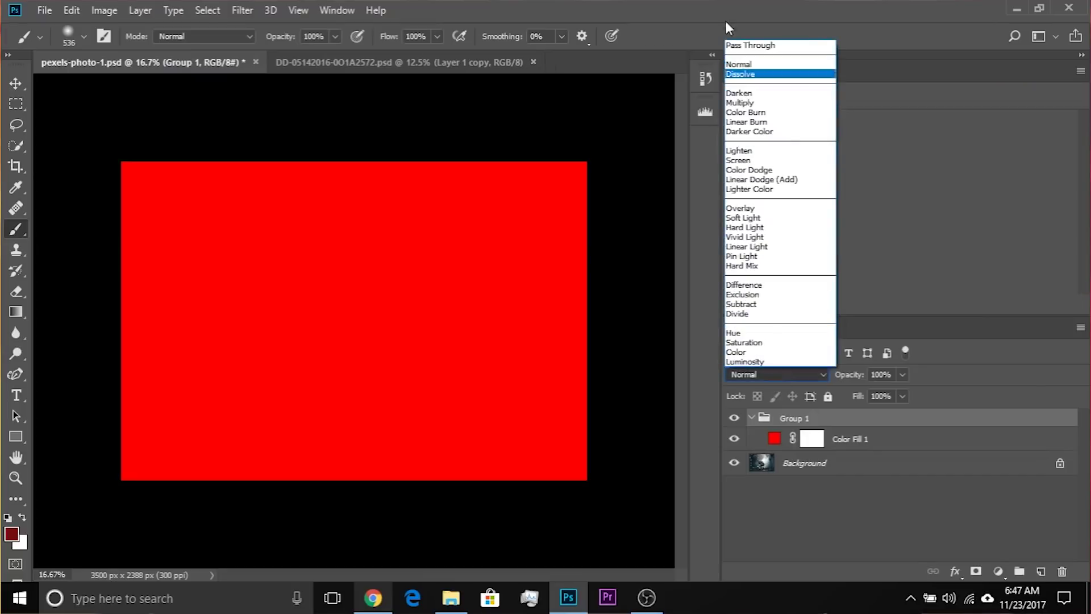
{"action": "left_click", "coordinate": [761, 46]}
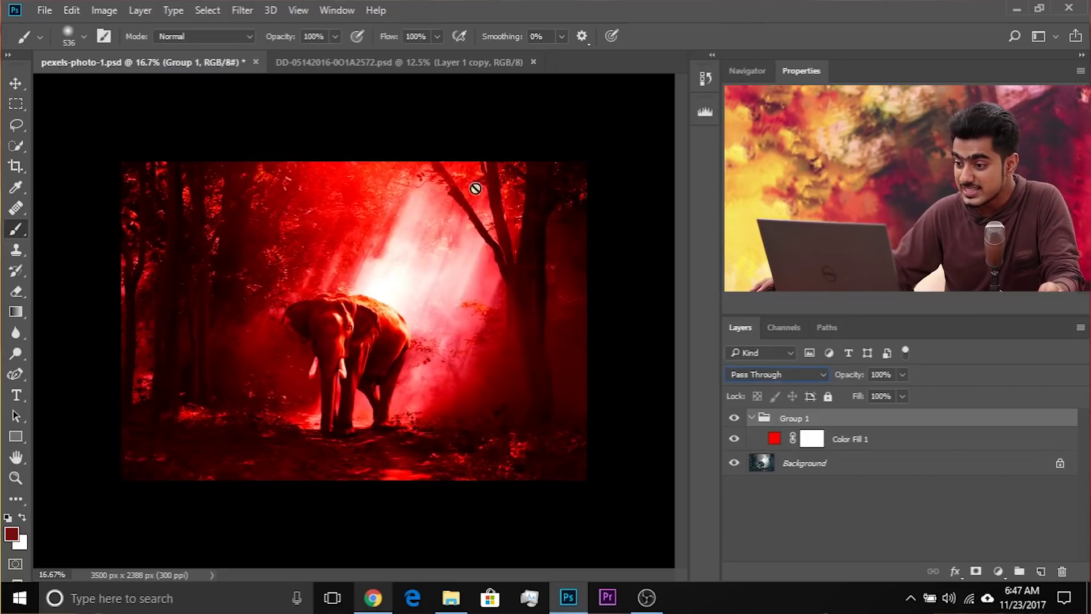
Switch Group 1 back to Normal blending to confine the red Overlay fill to the group
{"action": "left_click", "coordinate": [863, 444]}
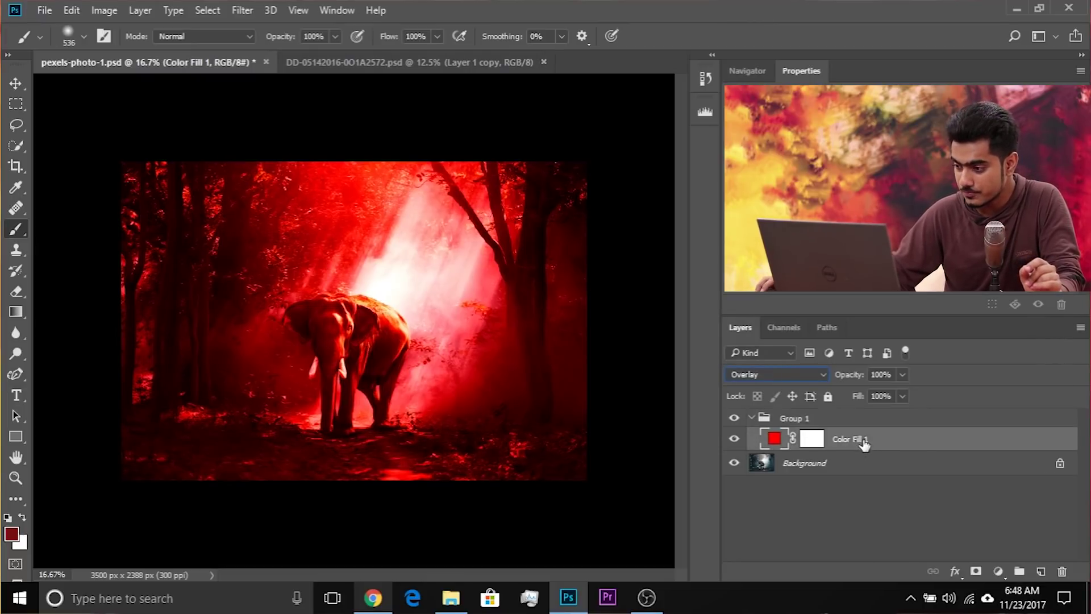
{"action": "left_click", "coordinate": [830, 420]}
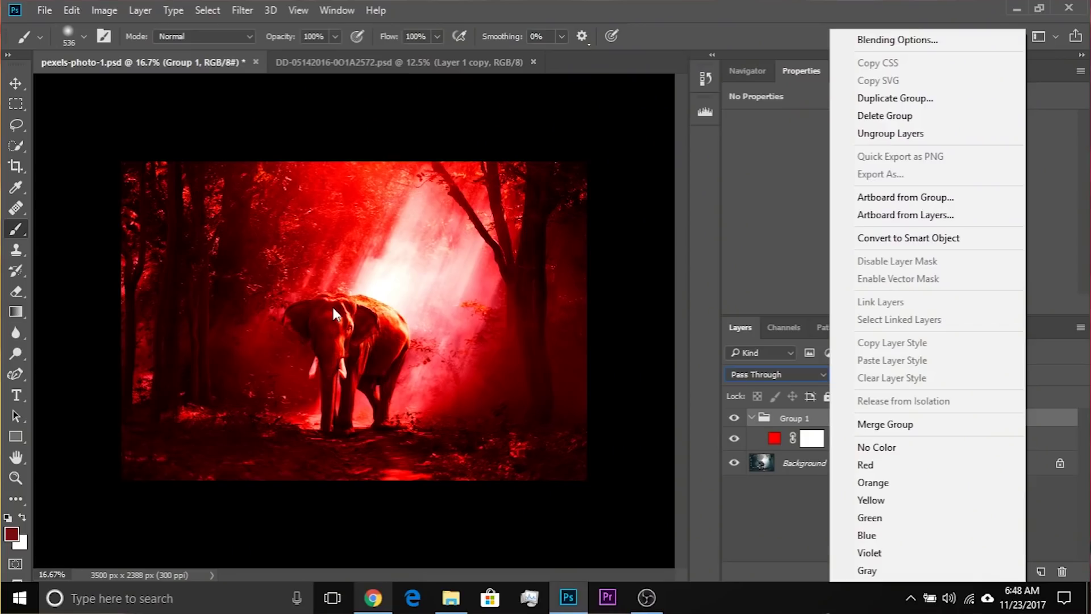
{"action": "left_click", "coordinate": [808, 372]}
{"action": "left_click", "coordinate": [774, 74]}
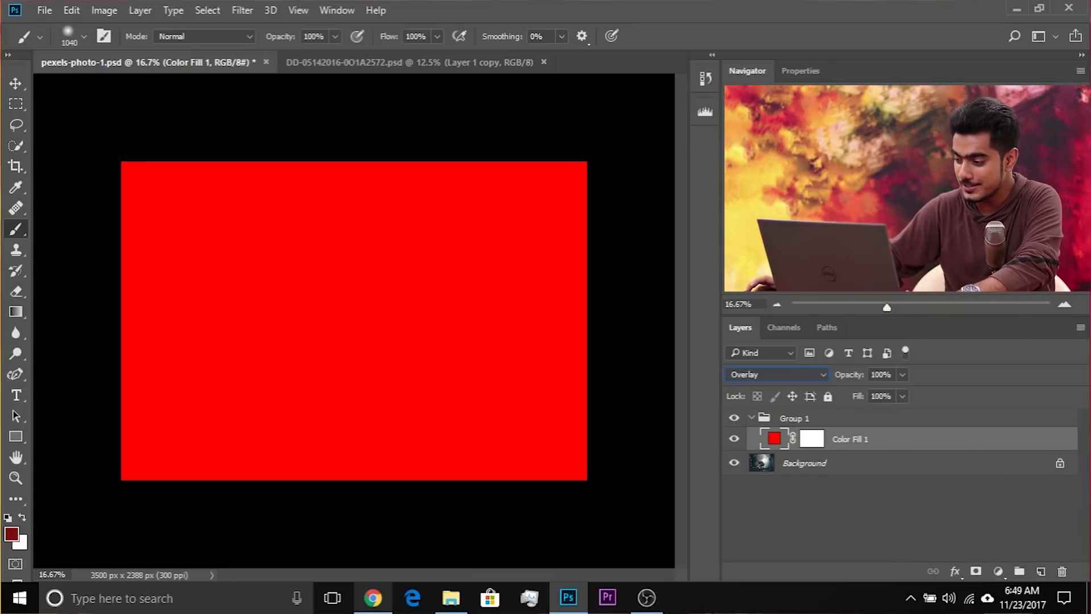
Add a new empty layer inside Group 1 and lower the Color Fill 1 opacity to 55%
{"action": "left_click", "coordinate": [1039, 572]}
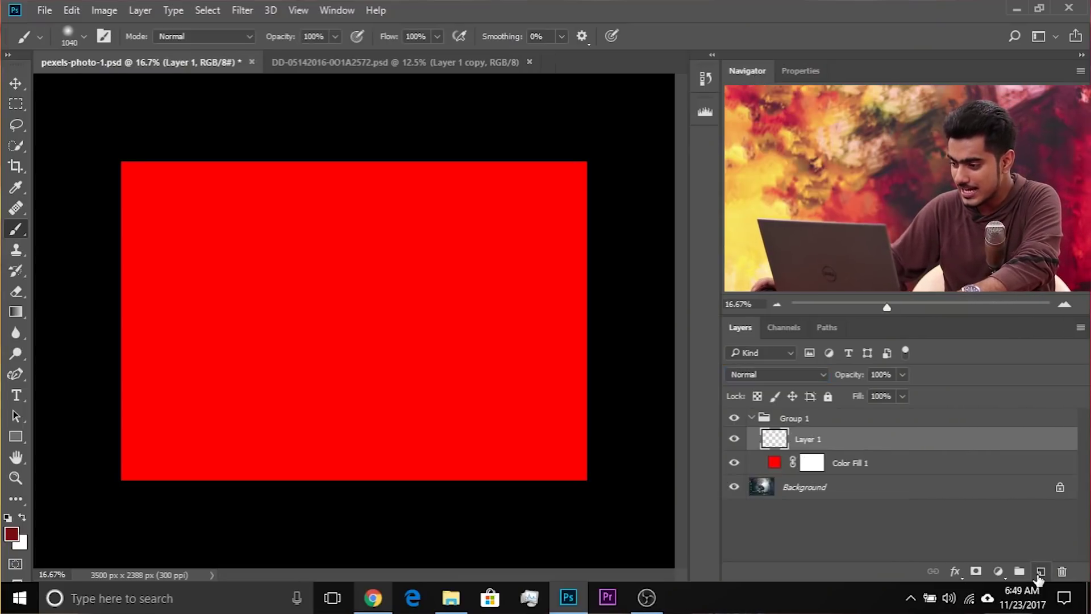
{"action": "left_click", "coordinate": [860, 464]}
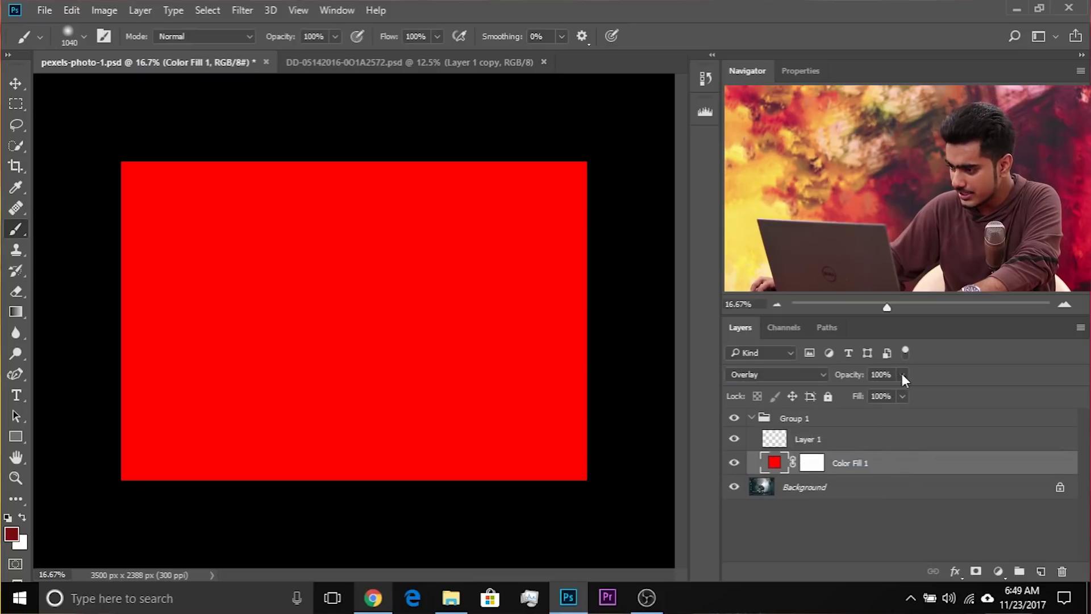
{"action": "left_click", "coordinate": [868, 394]}
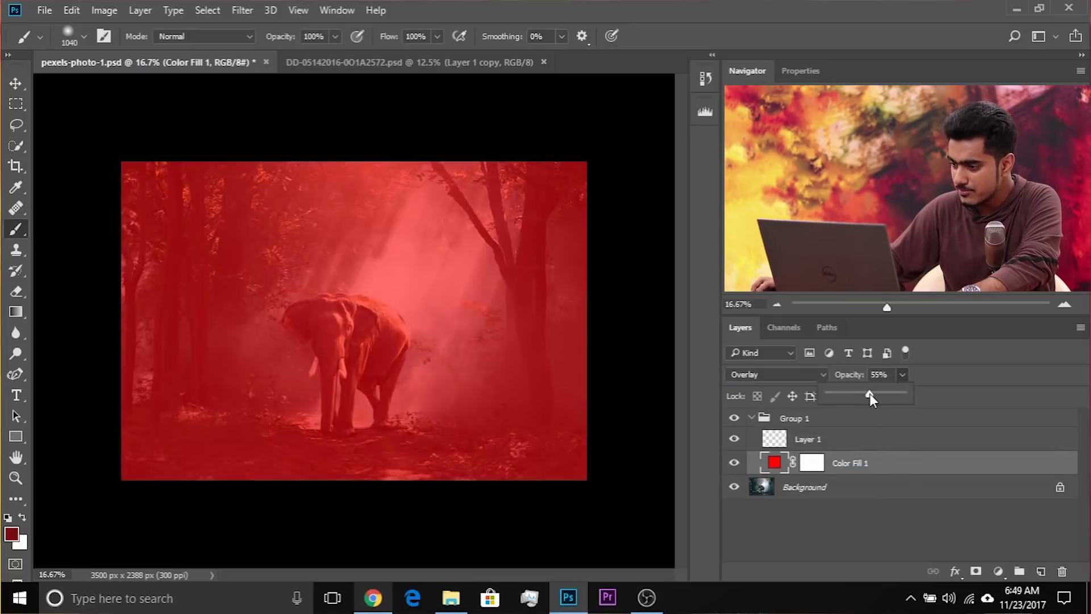
Move Layer 1 beneath Color Fill 1 within Group 1 and make it the active layer
{"action": "left_click", "coordinate": [857, 442]}
{"action": "left_click_drag", "start_coordinate": [868, 458], "coordinate": [827, 444]}
{"action": "left_click", "coordinate": [800, 465]}
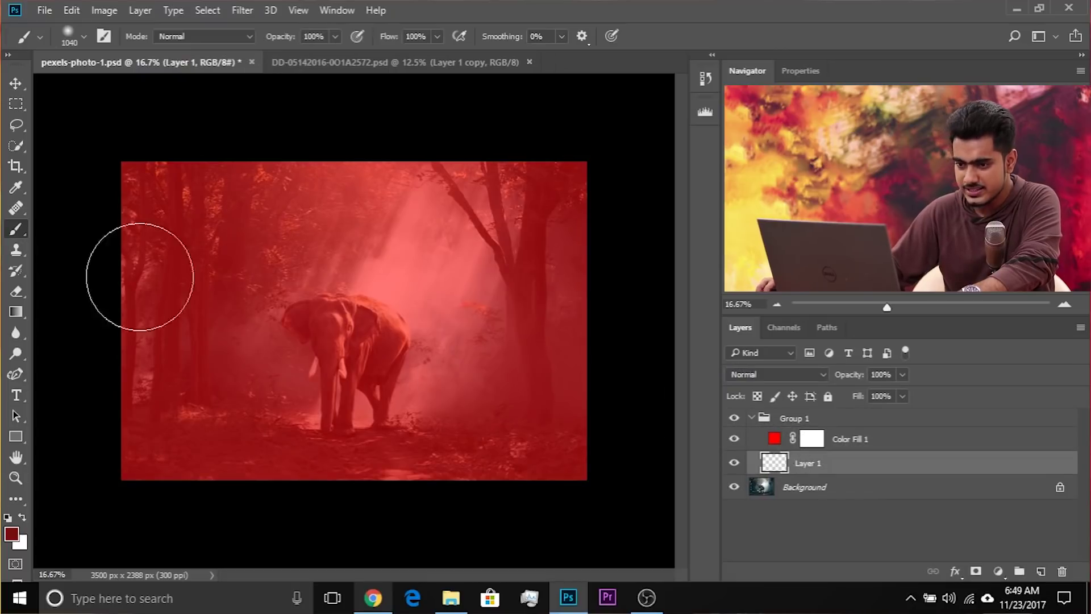
Choose a bright green foreground color and brush a large soft patch across the elephant area on Layer 1
{"action": "left_click", "coordinate": [11, 534]}
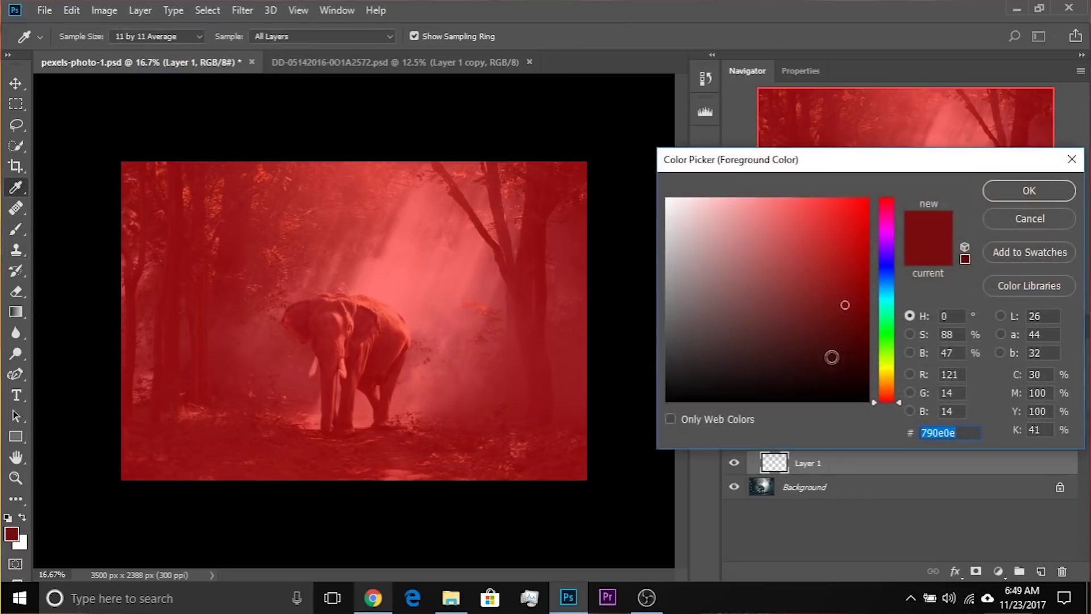
{"action": "left_click", "coordinate": [883, 334]}
{"action": "key", "text": "Return"}
{"action": "mouse_move", "coordinate": [224, 333]}
{"action": "left_mouse_down"}
{"action": "mouse_move", "coordinate": [462, 374]}
{"action": "mouse_move", "coordinate": [338, 363]}
{"action": "mouse_move", "coordinate": [397, 376]}
{"action": "mouse_move", "coordinate": [248, 335]}
{"action": "mouse_move", "coordinate": [284, 273]}
{"action": "left_mouse_up"}
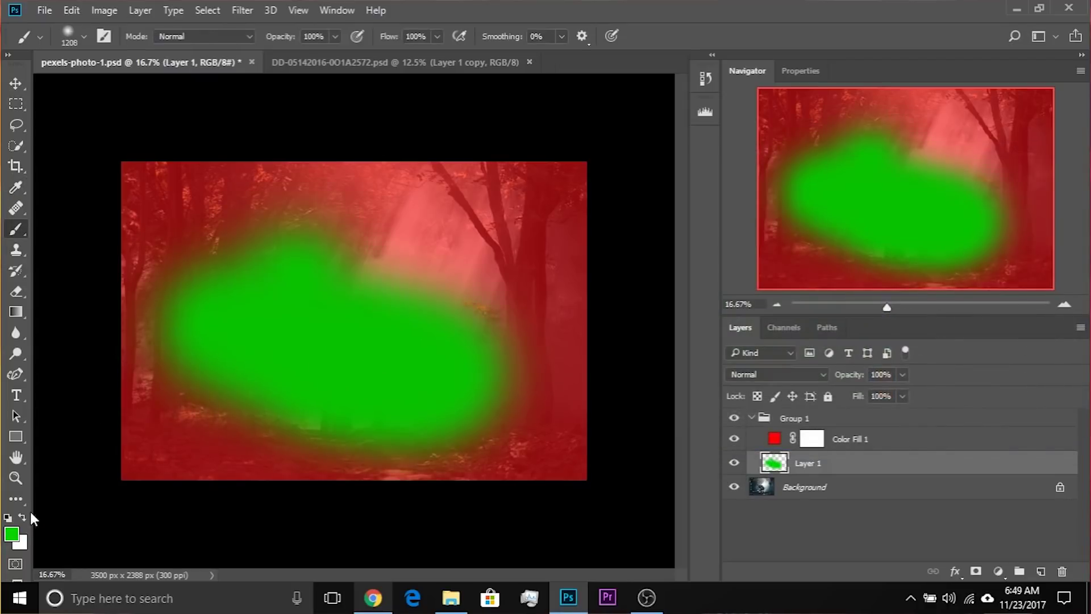
Change the foreground color to dark green 054925 and brush a soft patch over the right part of the green area
{"action": "left_click", "coordinate": [11, 534]}
{"action": "left_click", "coordinate": [885, 304]}
{"action": "left_click", "coordinate": [868, 308]}
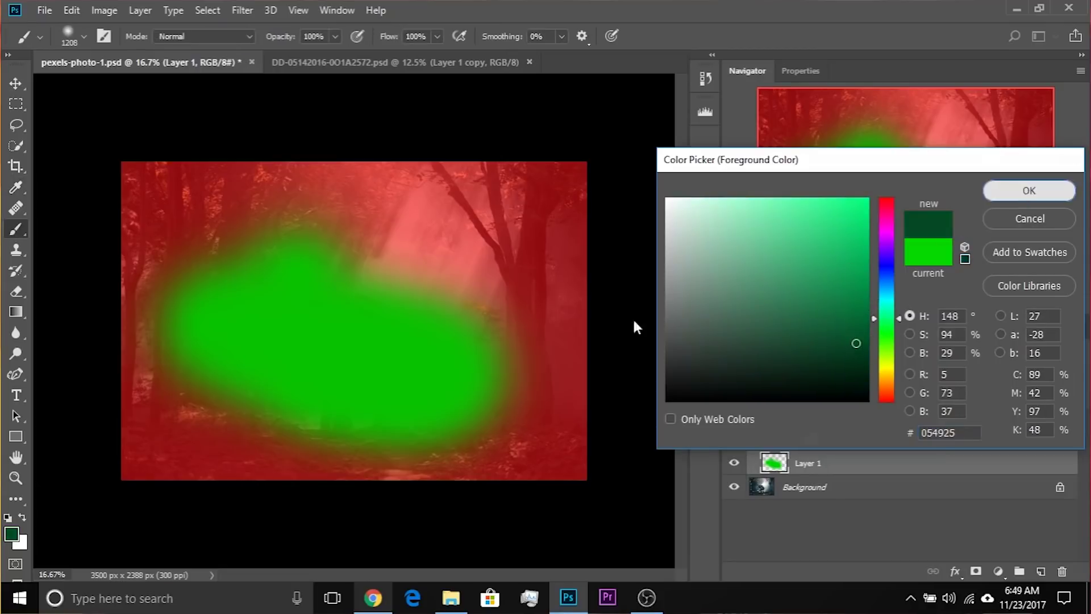
{"action": "key", "text": "Return"}
{"action": "mouse_move", "coordinate": [466, 284]}
{"action": "left_mouse_down"}
{"action": "mouse_move", "coordinate": [394, 285]}
{"action": "mouse_move", "coordinate": [407, 336]}
{"action": "left_mouse_up"}
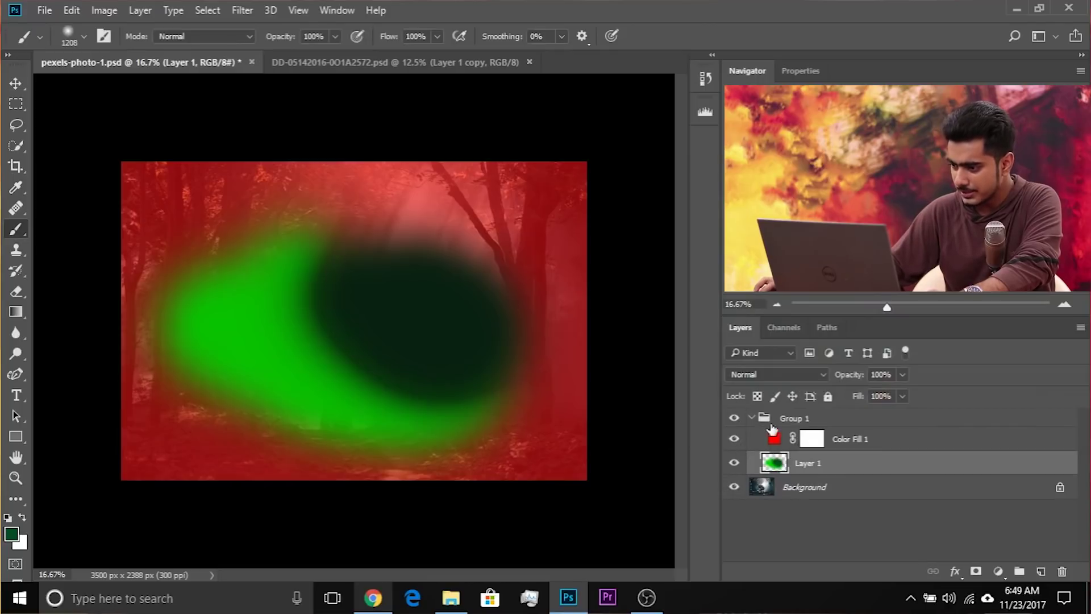
Change Group 1 to Pass Through so the 55% red Overlay fill blends with the painted layer and the background
{"action": "left_click", "coordinate": [784, 419]}
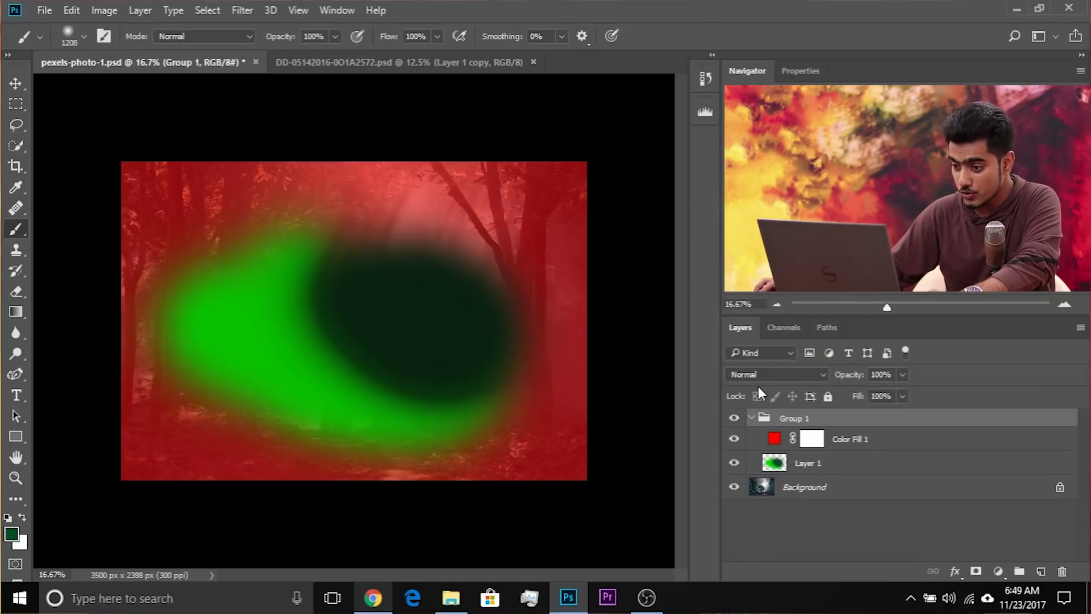
{"action": "left_click", "coordinate": [778, 443]}
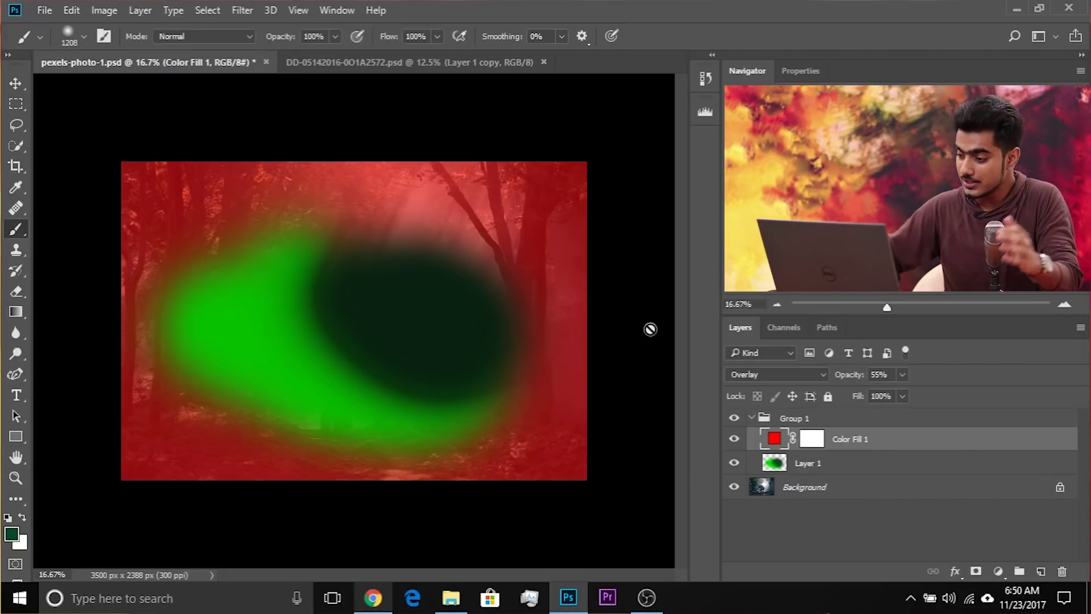
{"action": "left_click", "coordinate": [787, 422]}
{"action": "left_click", "coordinate": [778, 374]}
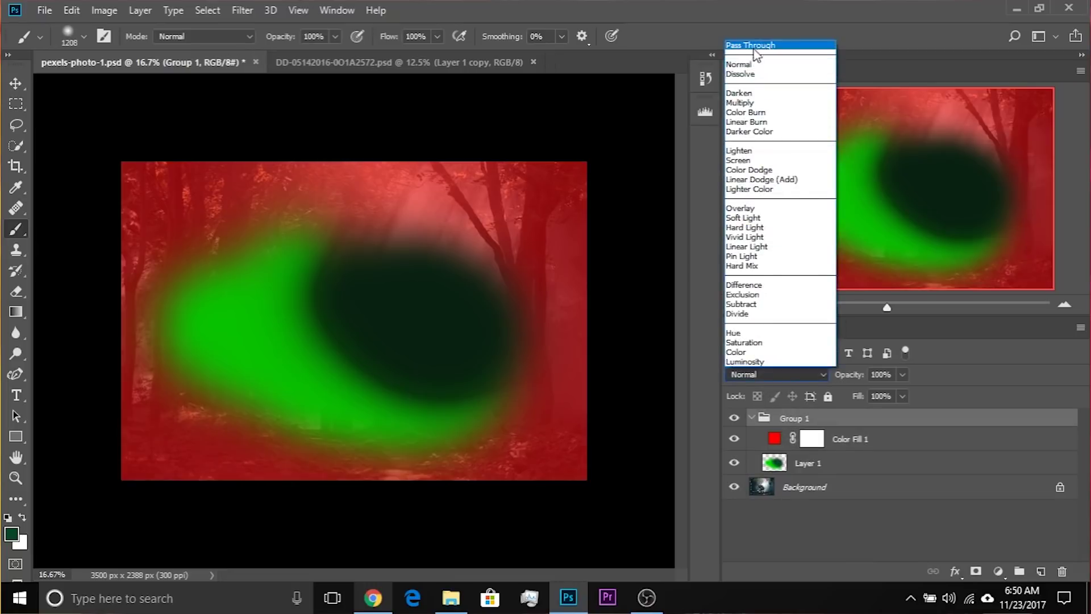
{"action": "left_click", "coordinate": [755, 45]}
Select Color Fill 1 and Layer 1 in turn to check their blend modes, and set Group 1's blending to Normal
{"action": "left_click", "coordinate": [780, 441]}
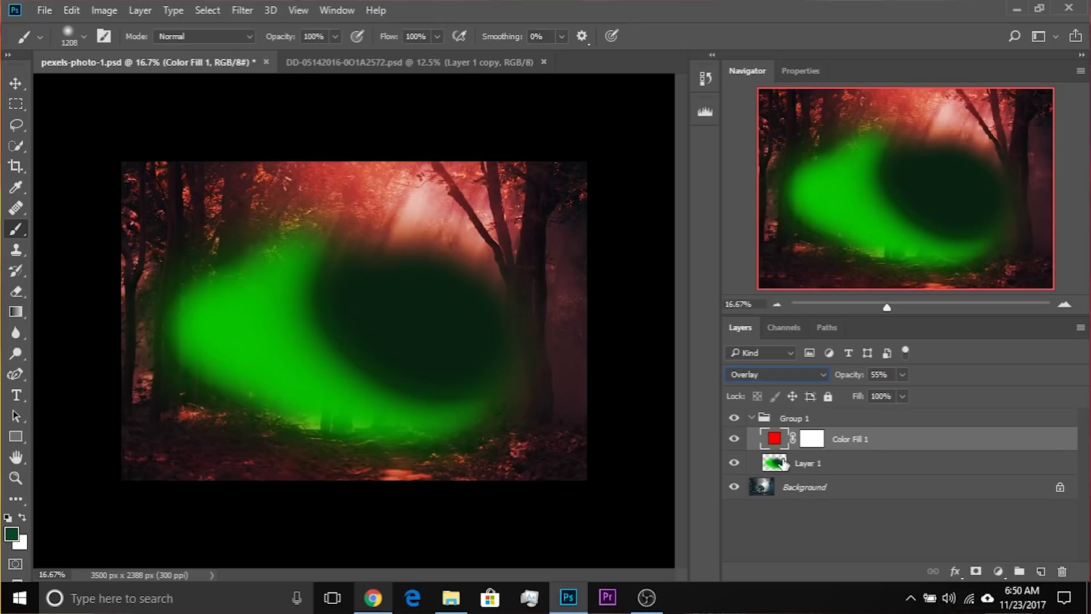
{"action": "left_click", "coordinate": [784, 463]}
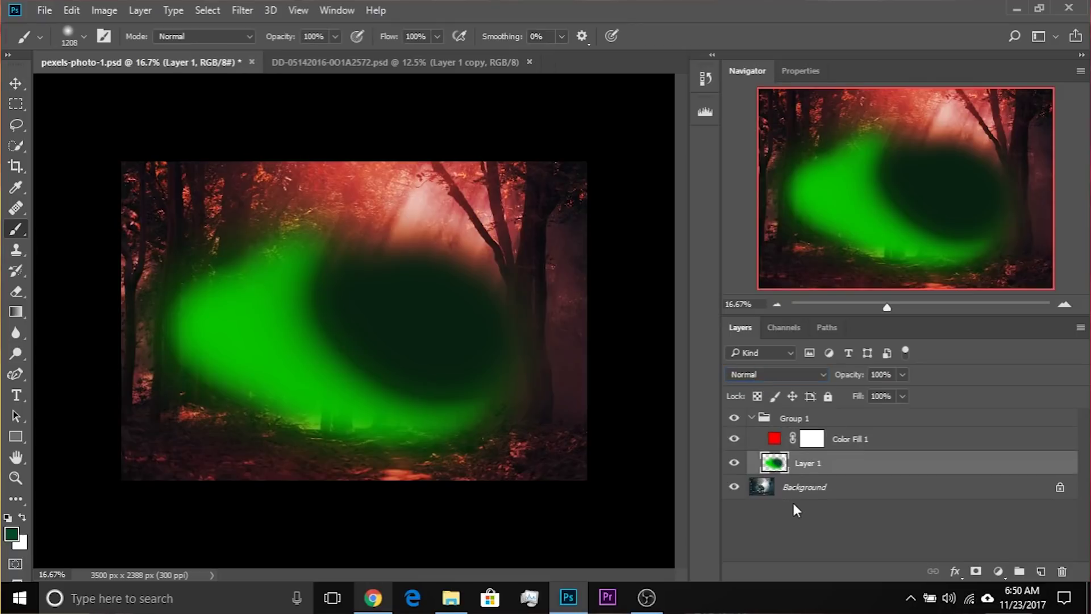
{"action": "left_click", "coordinate": [793, 503]}
{"action": "left_click", "coordinate": [791, 420]}
{"action": "left_click", "coordinate": [787, 375]}
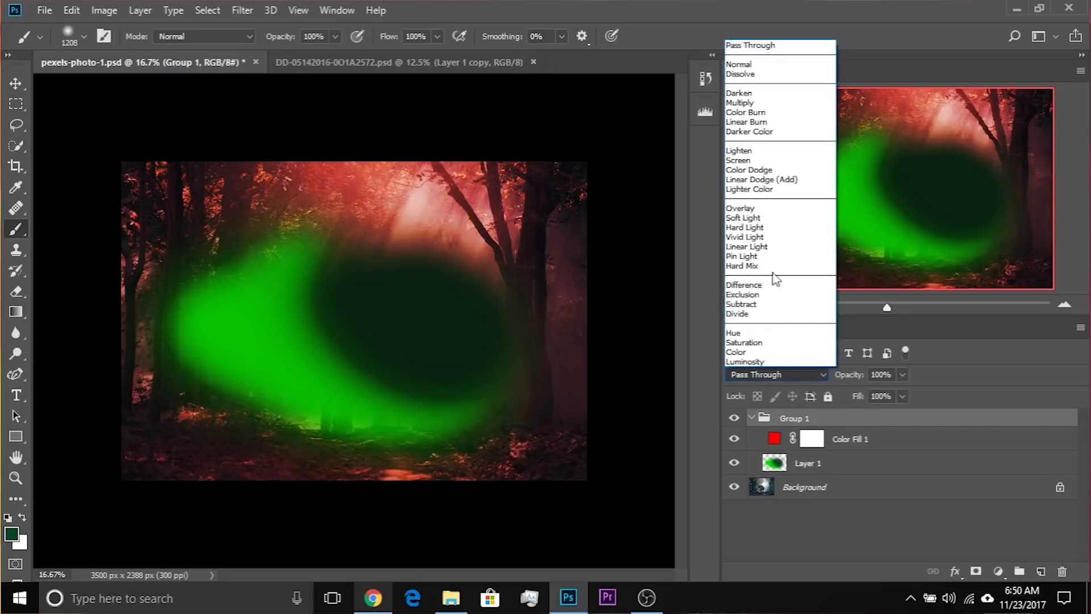
{"action": "left_click", "coordinate": [759, 69]}
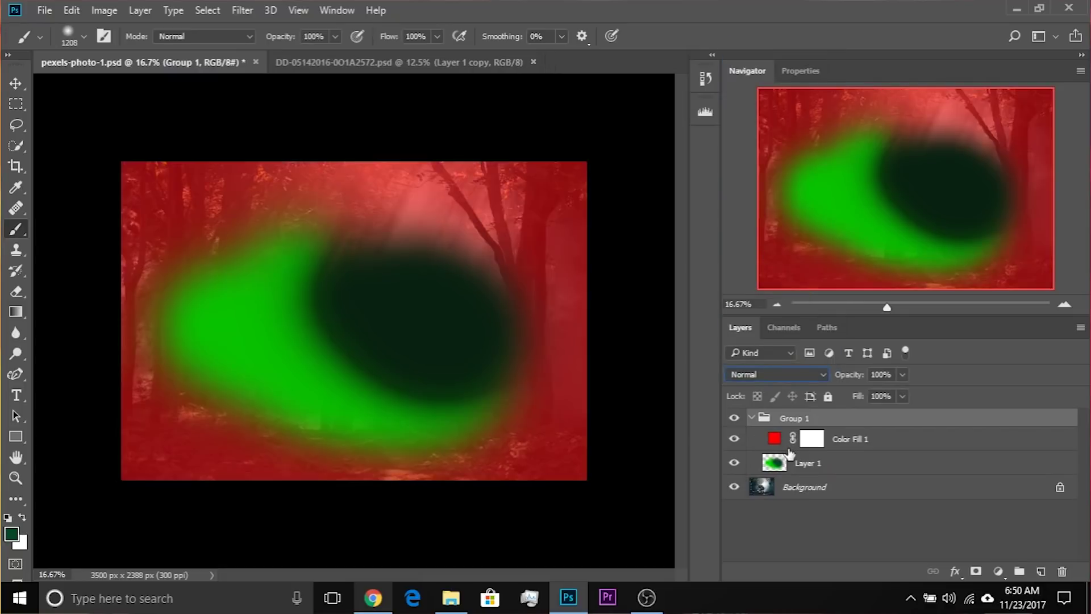
Set Group 1's blending to Pass Through and merge the group
{"action": "left_click", "coordinate": [777, 374]}
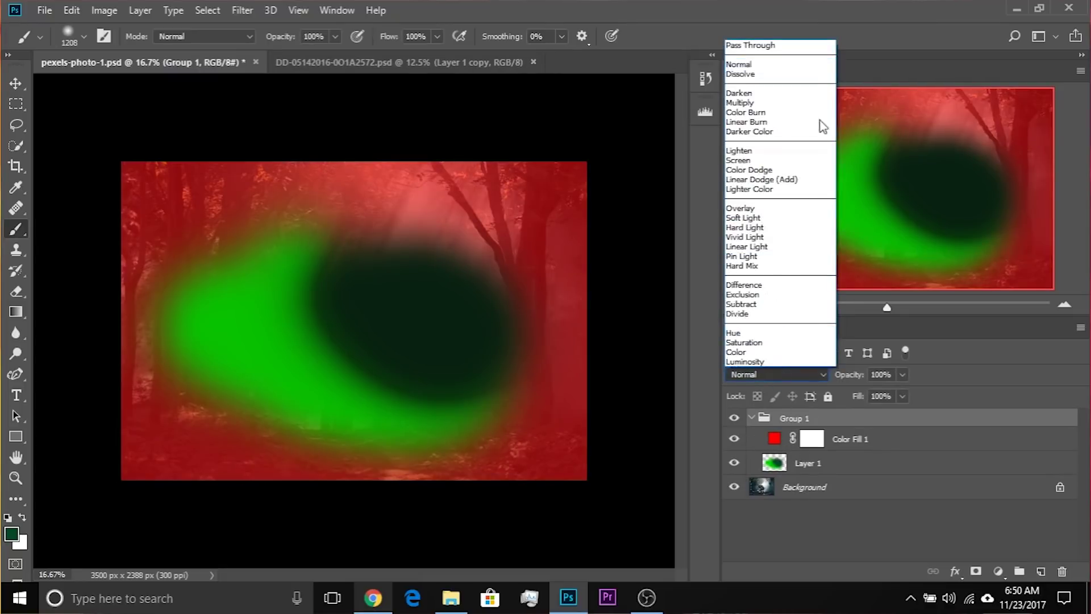
{"action": "left_click", "coordinate": [792, 44]}
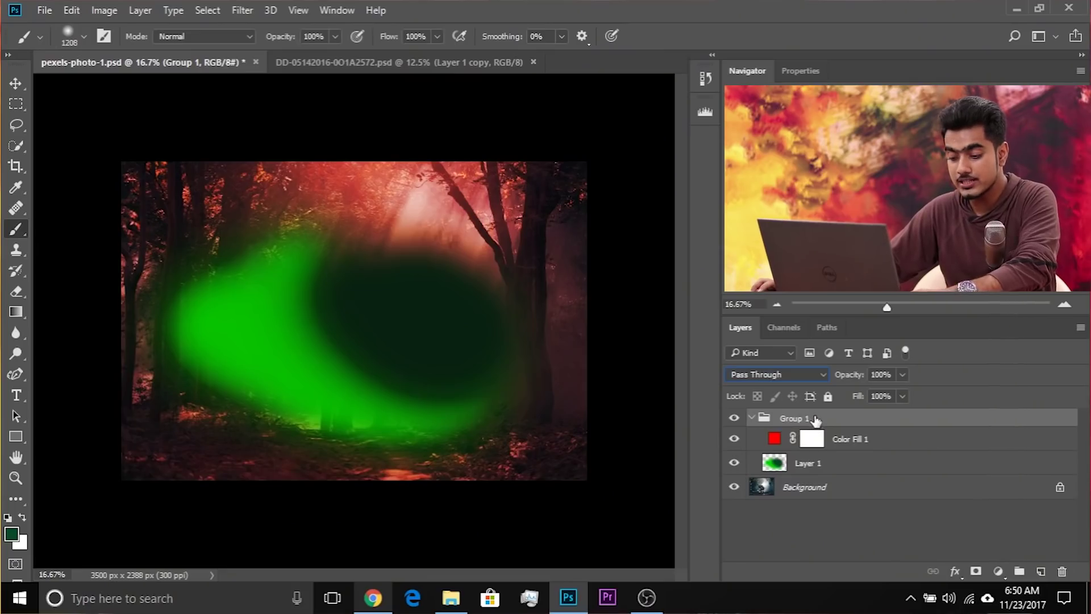
{"action": "key", "text": "ctrl+e"}
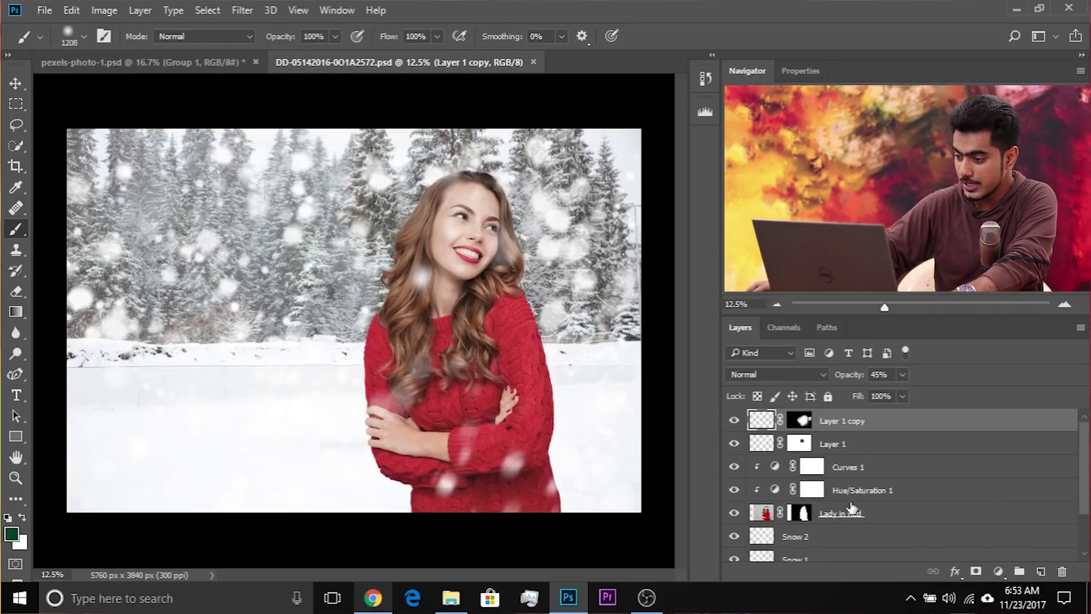
In the snow composite, show only Background, and turn the layers above it back on one at a time from Cleaned up to Layer 1 copy
{"action": "scroll", "coordinate": [832, 495], "scroll_direction": "down", "scroll_amount": 2}
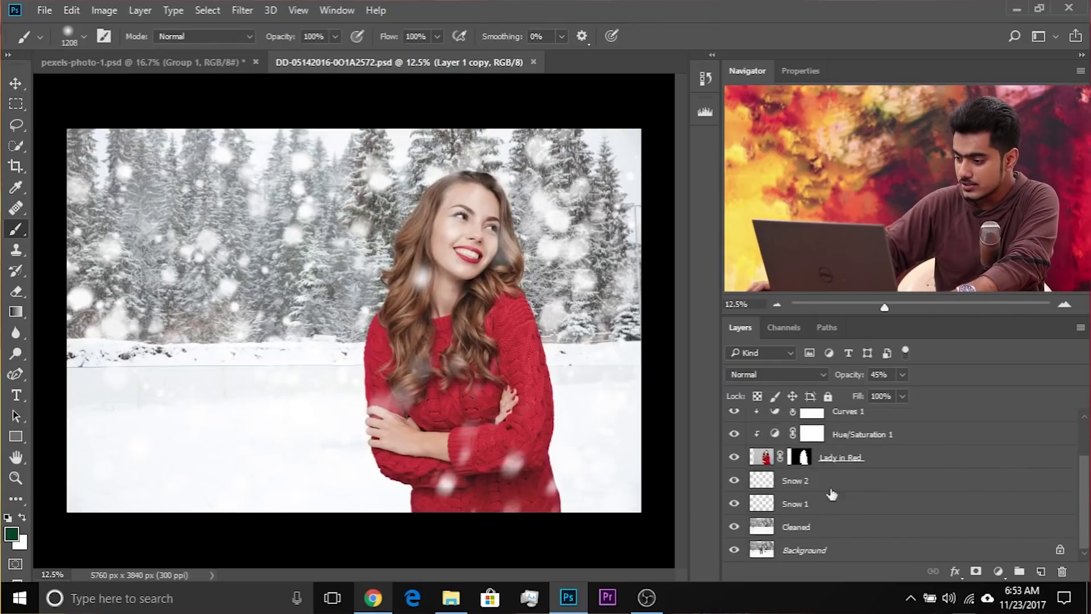
{"action": "left_click", "coordinate": [734, 550], "text": "alt"}
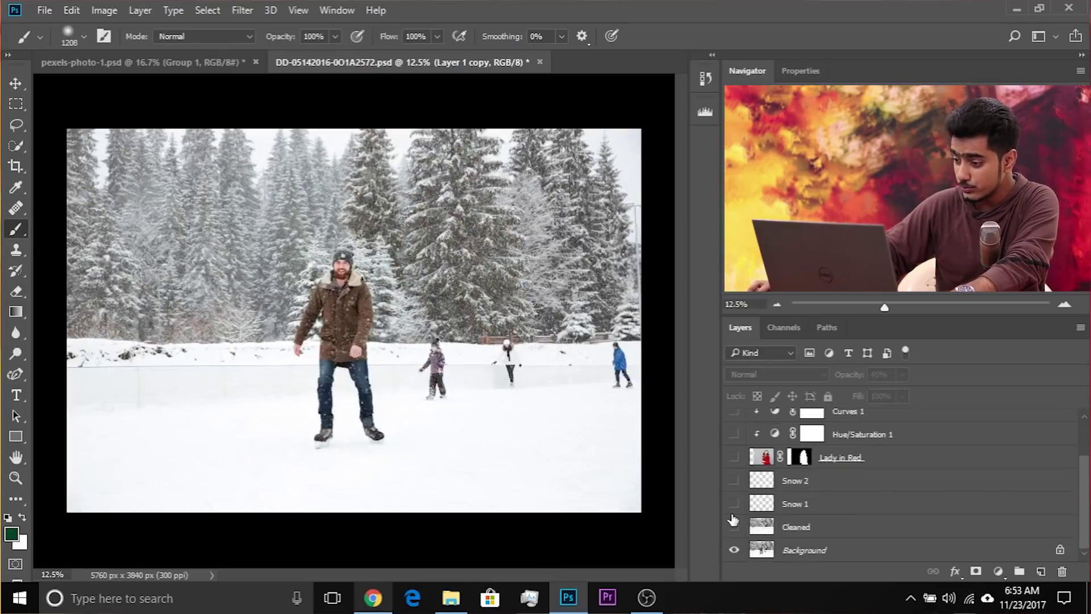
{"action": "left_click", "coordinate": [733, 527]}
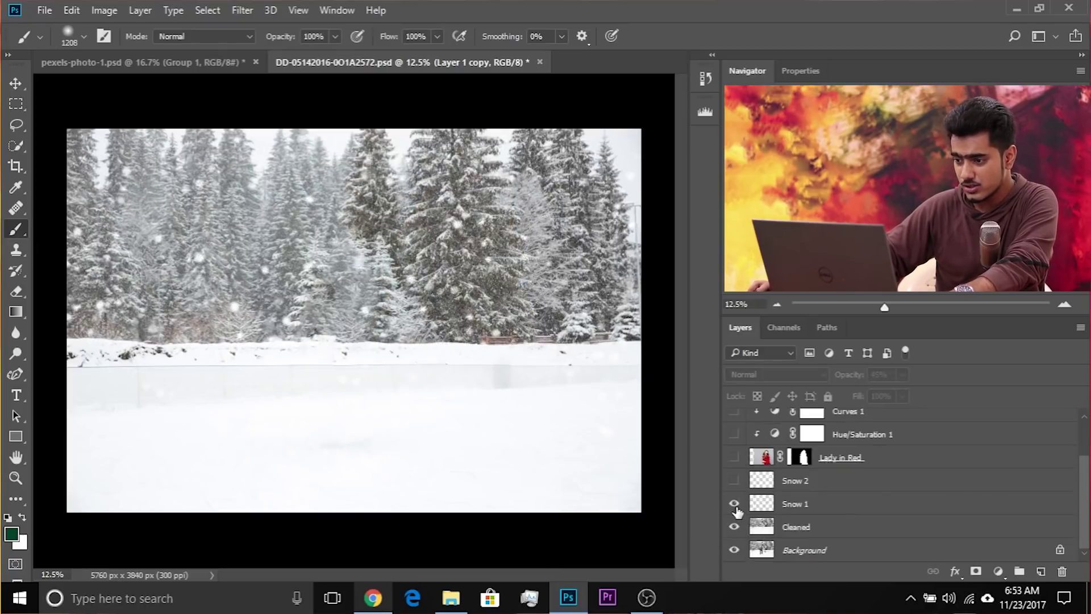
{"action": "left_click", "coordinate": [734, 482]}
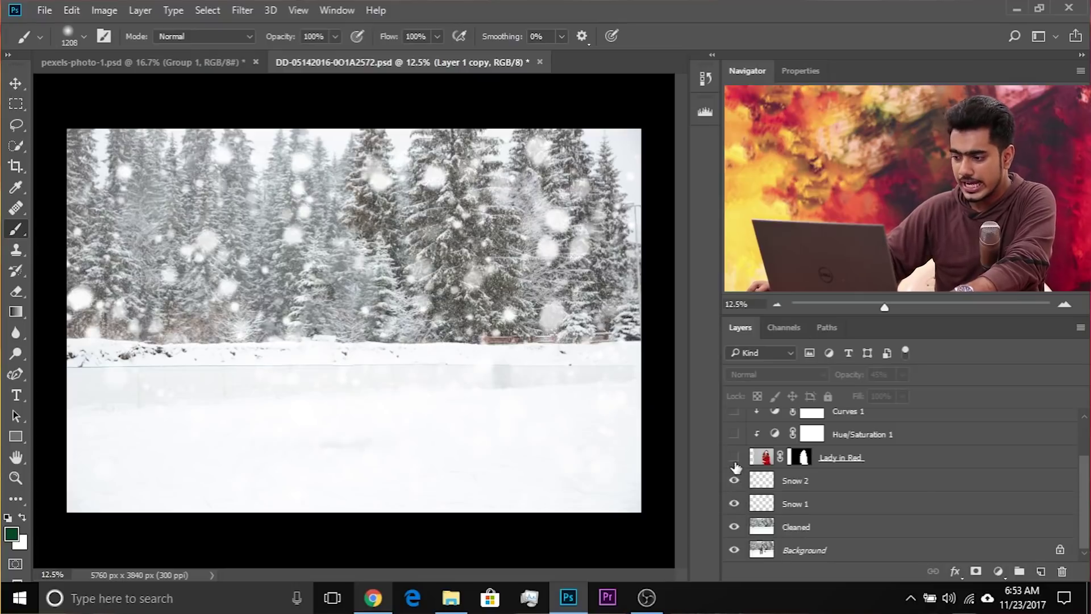
{"action": "left_click", "coordinate": [734, 458]}
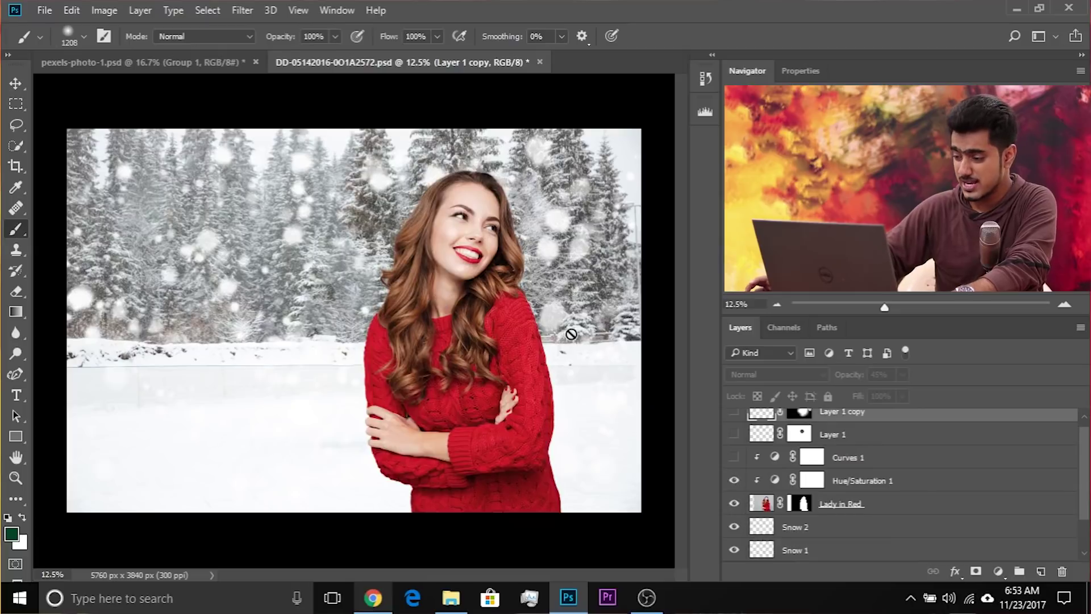
{"action": "left_click", "coordinate": [734, 462]}
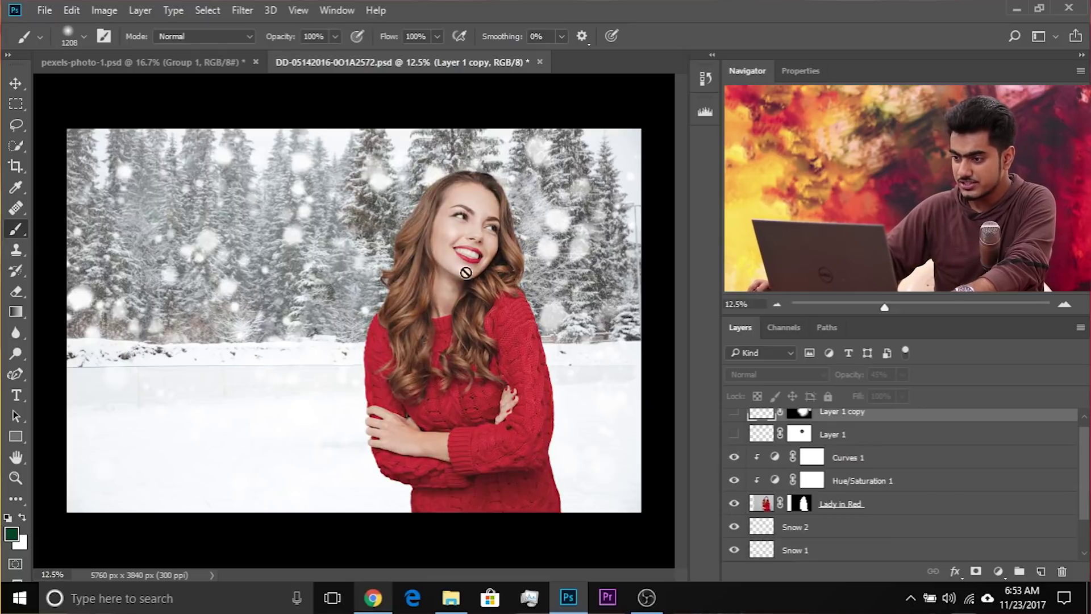
{"action": "left_click", "coordinate": [733, 443]}
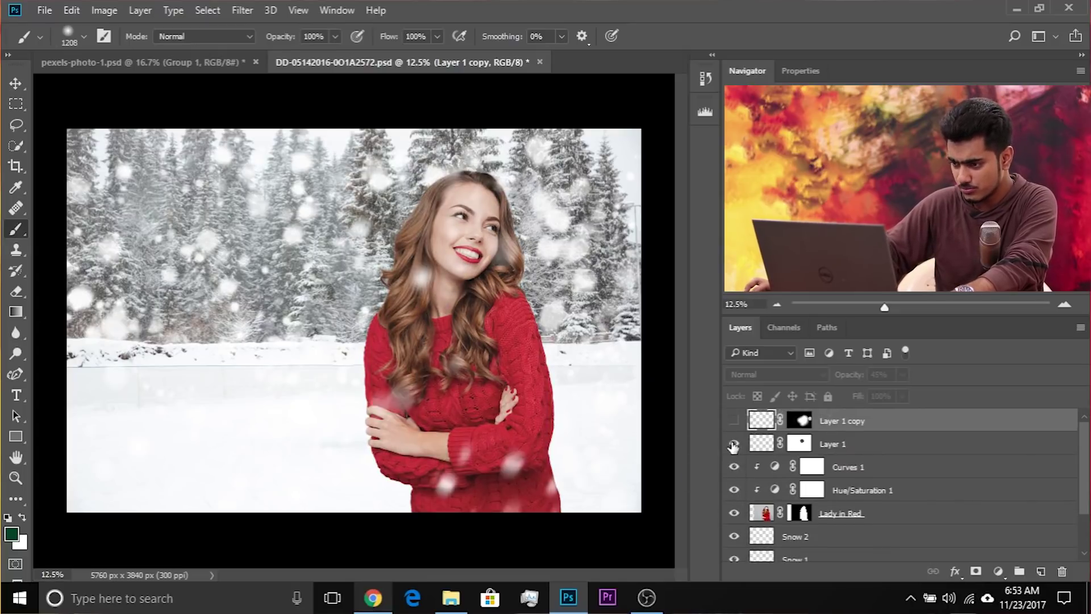
{"action": "left_click", "coordinate": [734, 420]}
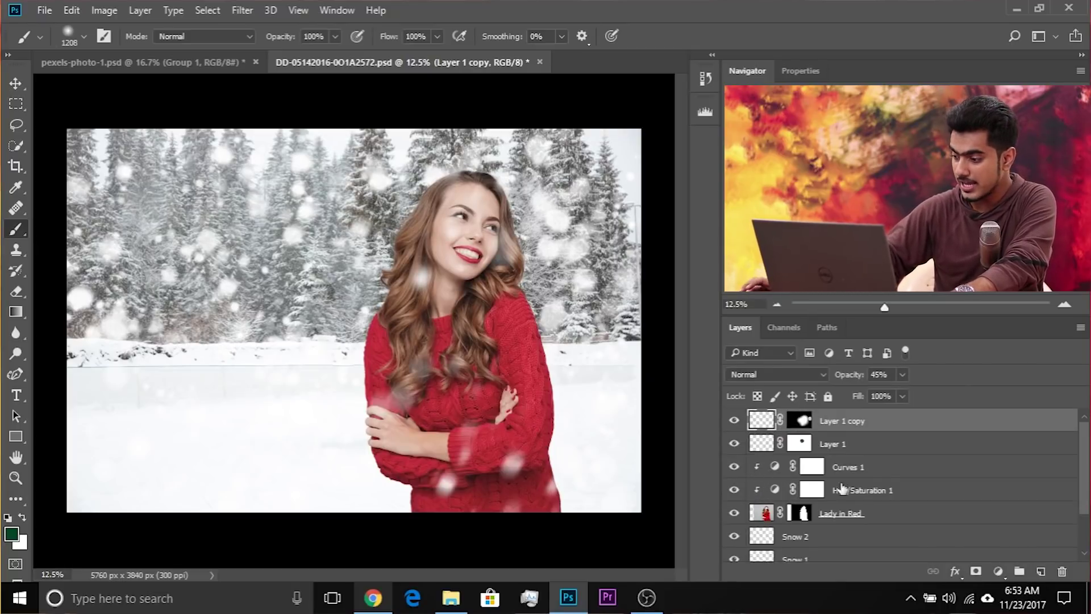
Add a Curves adjustment above Layer 1 copy and shape an S-curve that brightens the highlights and darkens the shadows
{"action": "left_click", "coordinate": [998, 571]}
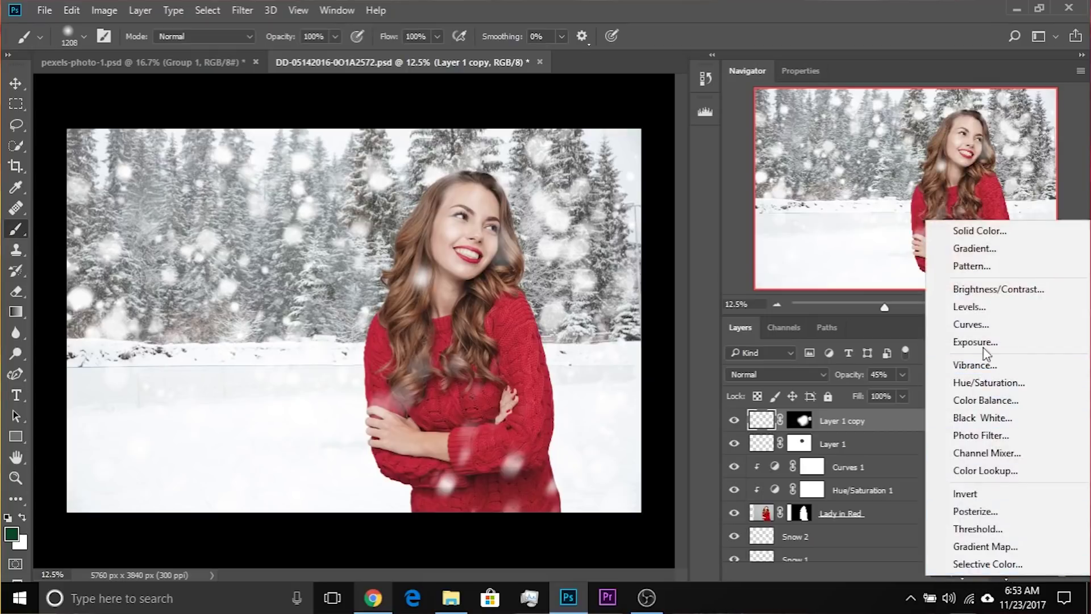
{"action": "left_click", "coordinate": [970, 324]}
{"action": "left_click_drag", "start_coordinate": [944, 224], "coordinate": [942, 214]}
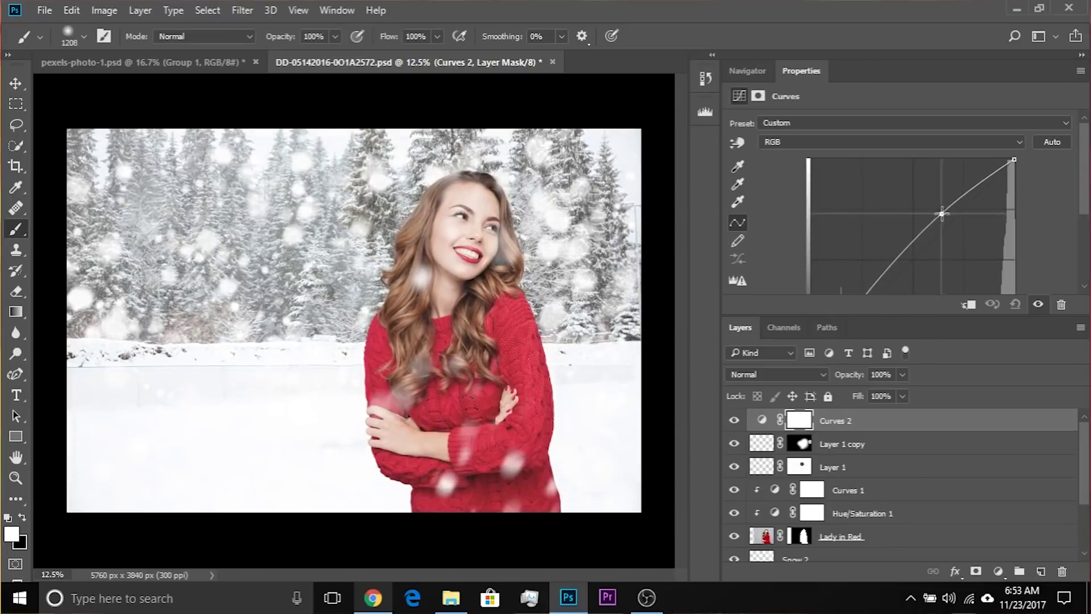
{"action": "scroll", "coordinate": [865, 271], "scroll_direction": "down", "scroll_amount": 2}
{"action": "left_click_drag", "start_coordinate": [867, 247], "coordinate": [881, 252]}
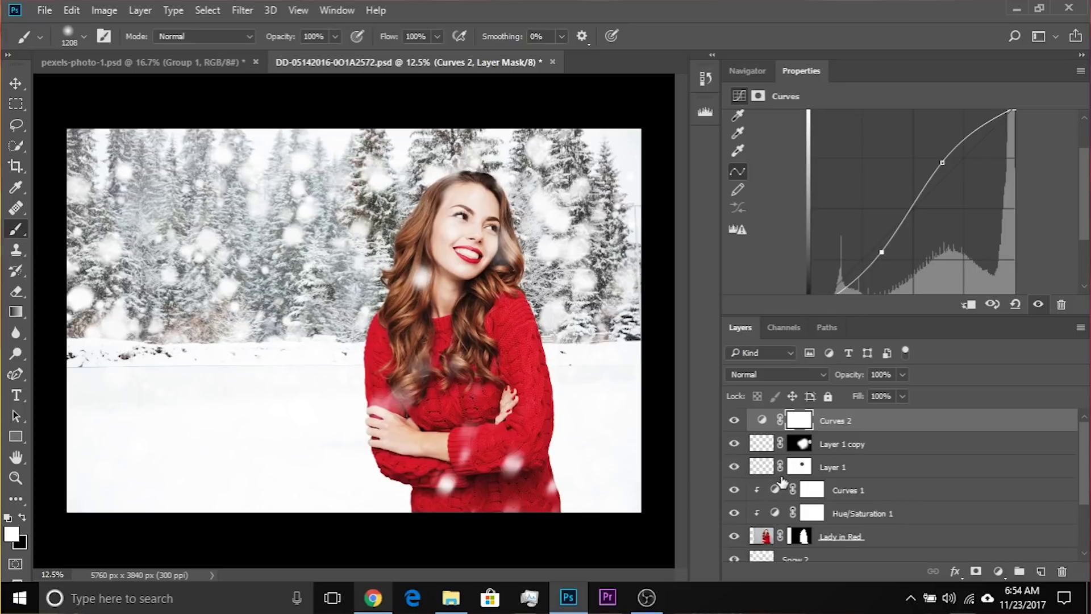
Select the layers from Curves 2 down to Lady in Red and group them
{"action": "scroll", "coordinate": [862, 441], "scroll_direction": "down", "scroll_amount": 2}
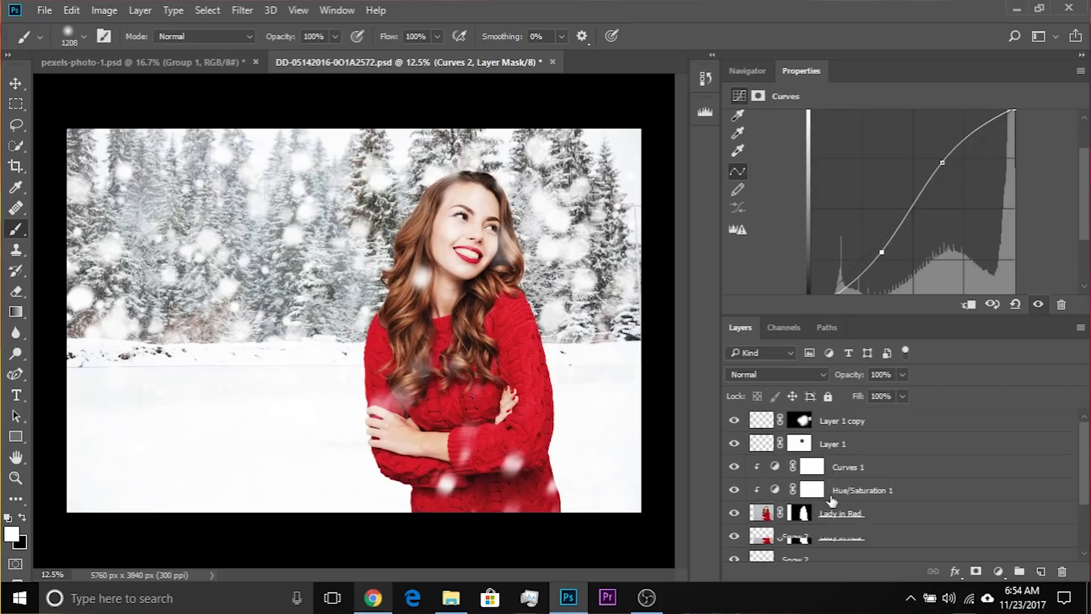
{"action": "key", "text": "alt+ctrl+a"}
{"action": "scroll", "coordinate": [872, 487], "scroll_direction": "up", "scroll_amount": 2}
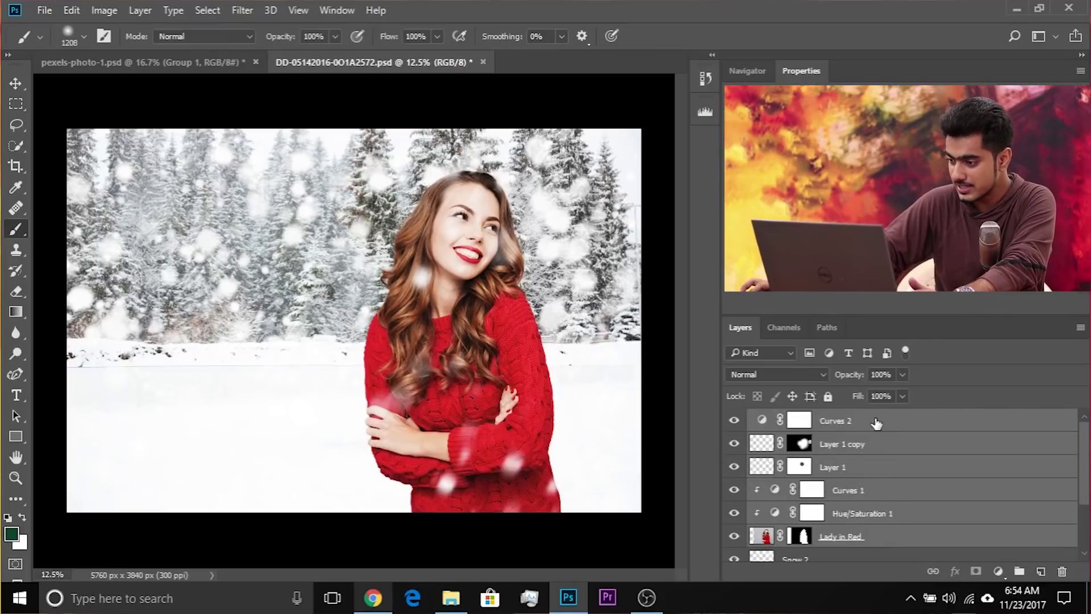
{"action": "left_click", "coordinate": [877, 422]}
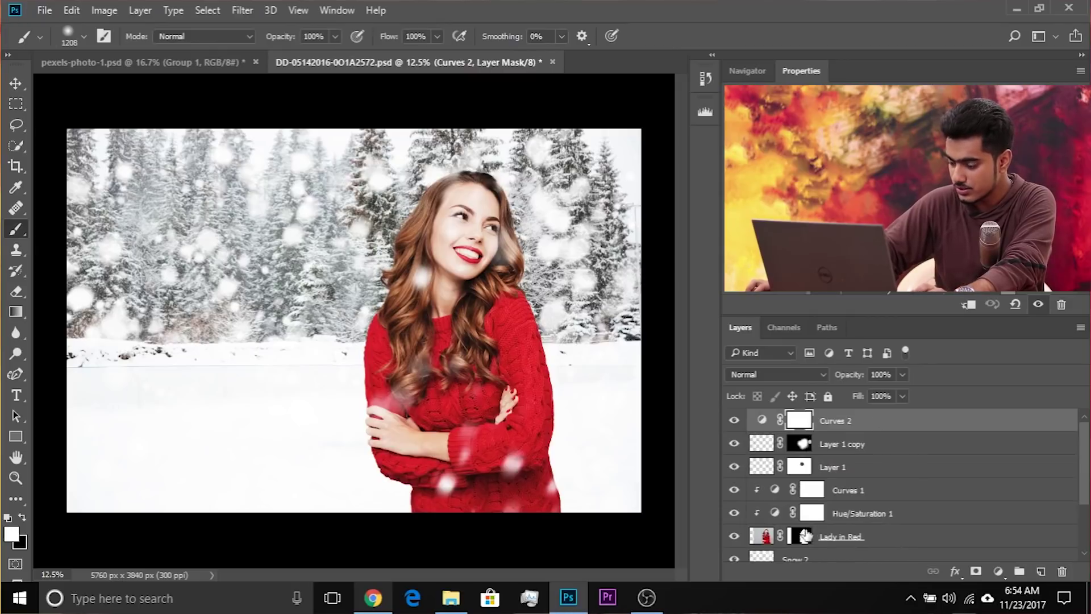
{"action": "left_click", "coordinate": [909, 544], "text": "shift"}
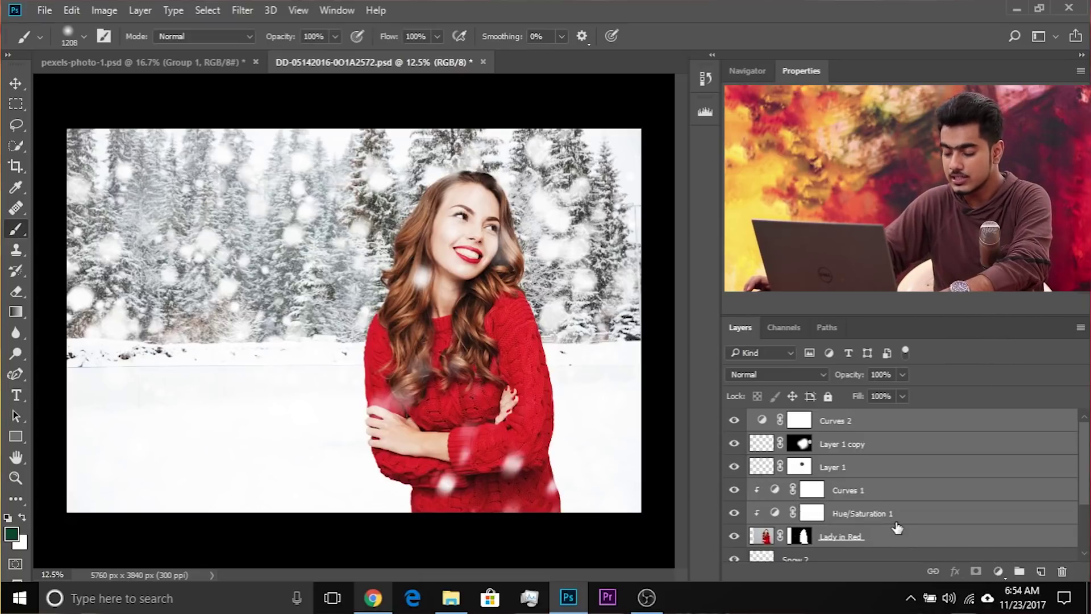
{"action": "key", "text": "ctrl+g"}
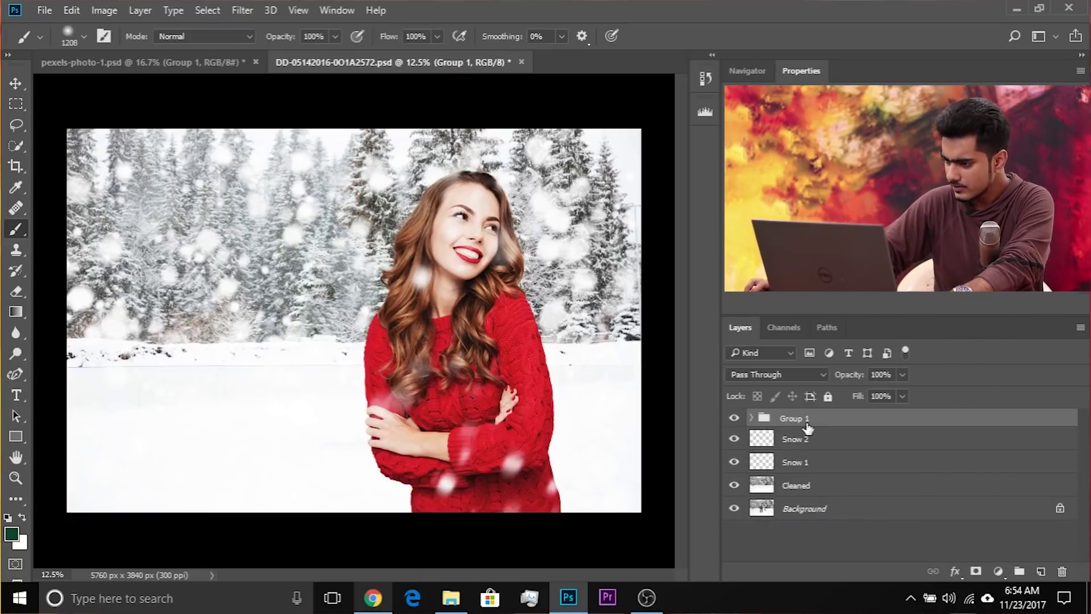
Set the new group's blending to Normal and expand it to review Curves 2 and the layers inside
{"action": "left_click", "coordinate": [763, 376]}
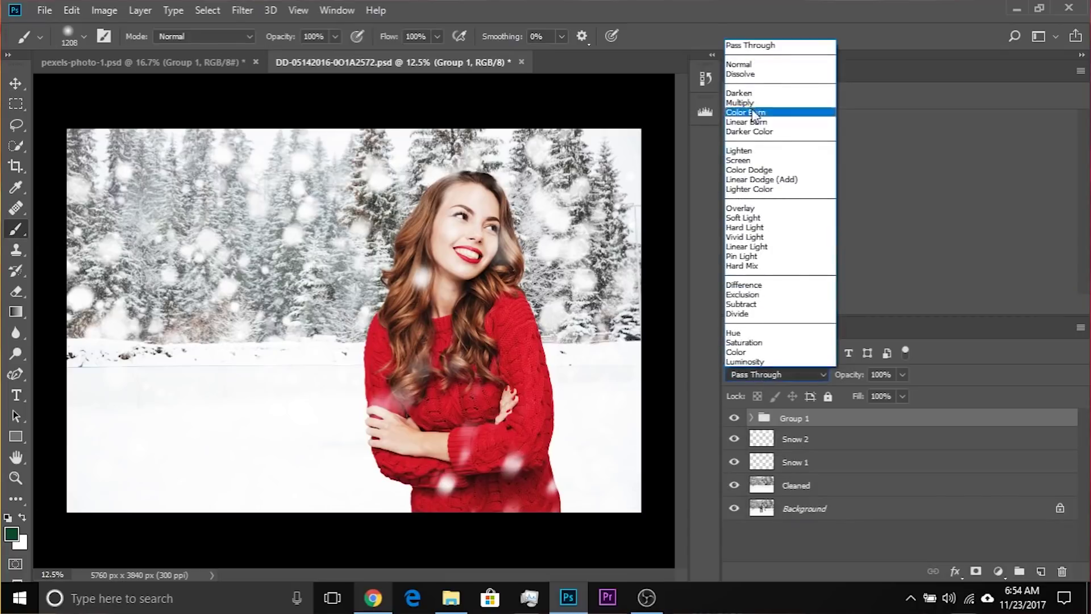
{"action": "left_click", "coordinate": [749, 63]}
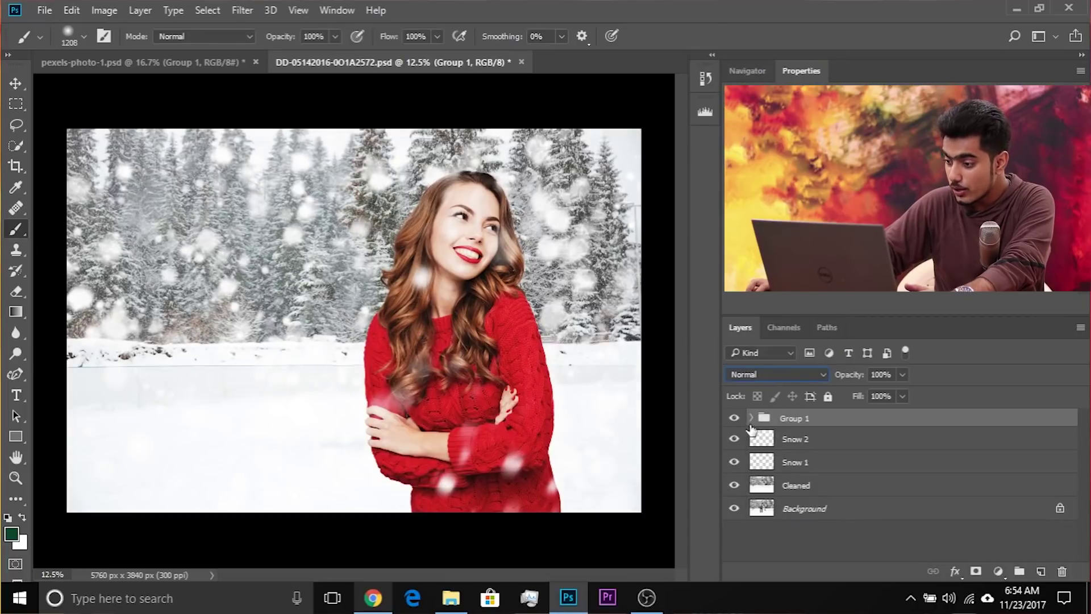
{"action": "left_click", "coordinate": [750, 418]}
{"action": "left_click", "coordinate": [846, 436]}
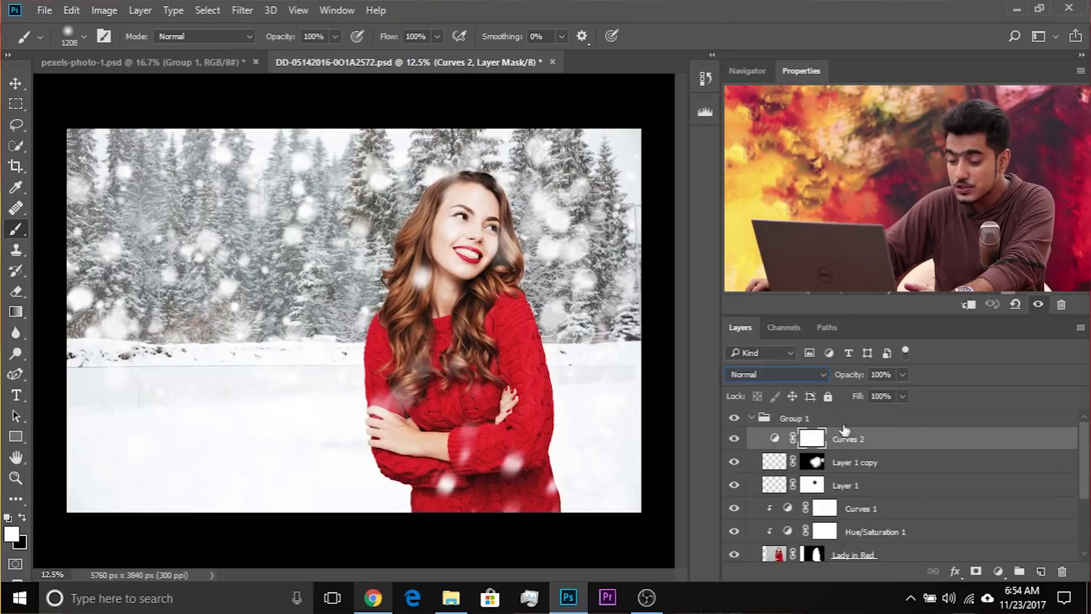
{"action": "scroll", "coordinate": [847, 454], "scroll_direction": "down", "scroll_amount": 3}
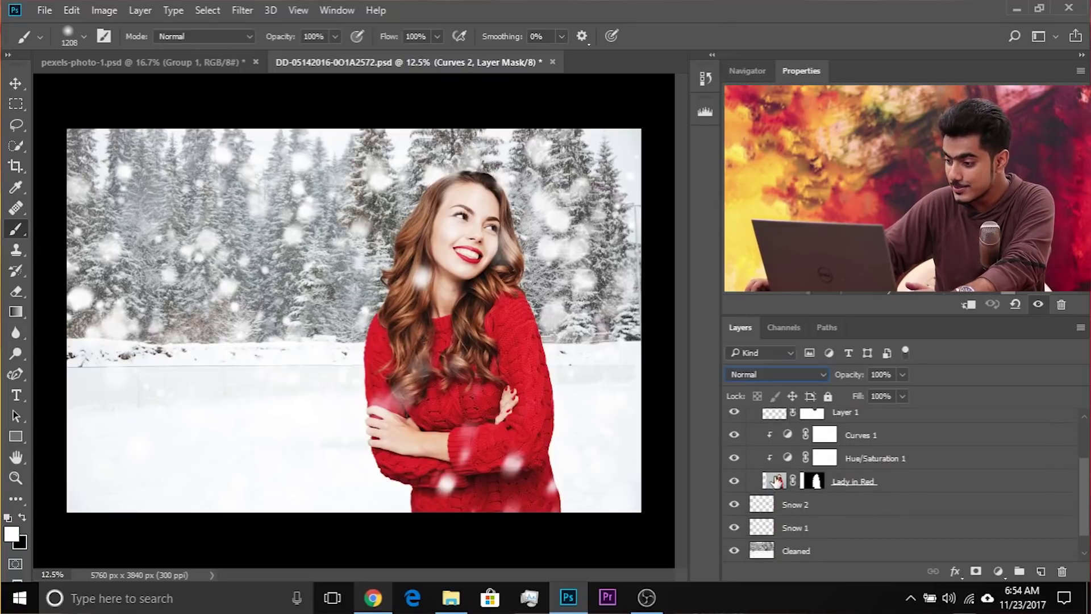